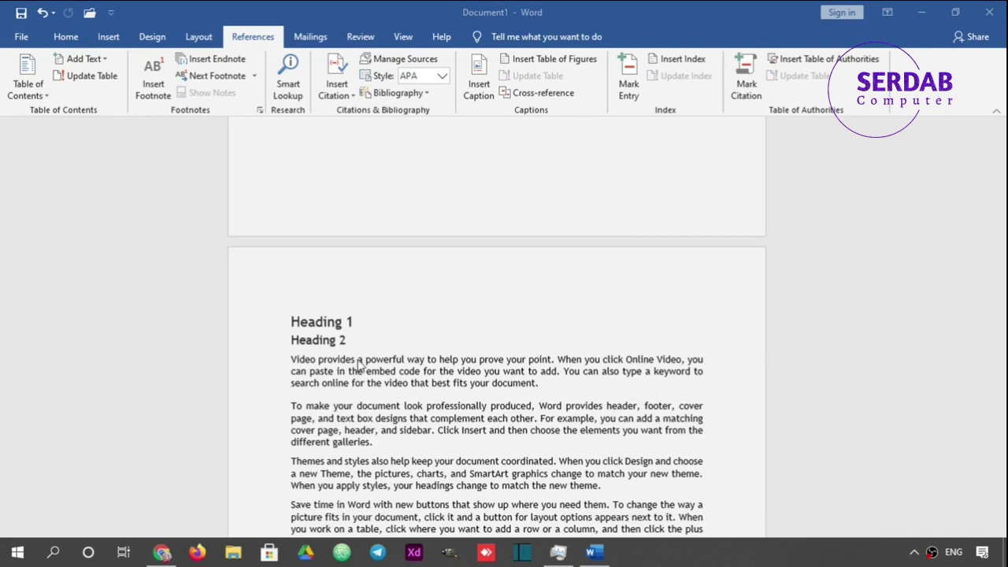
Step: Place the insertion point right after 'powerful' in the first paragraph under Heading 2
click(408, 360)
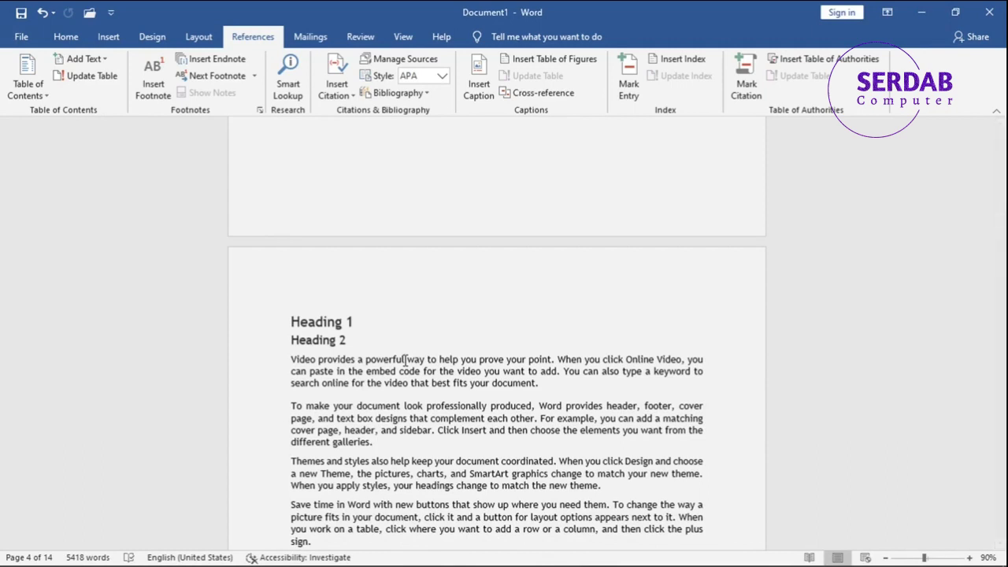
double_click(386, 361)
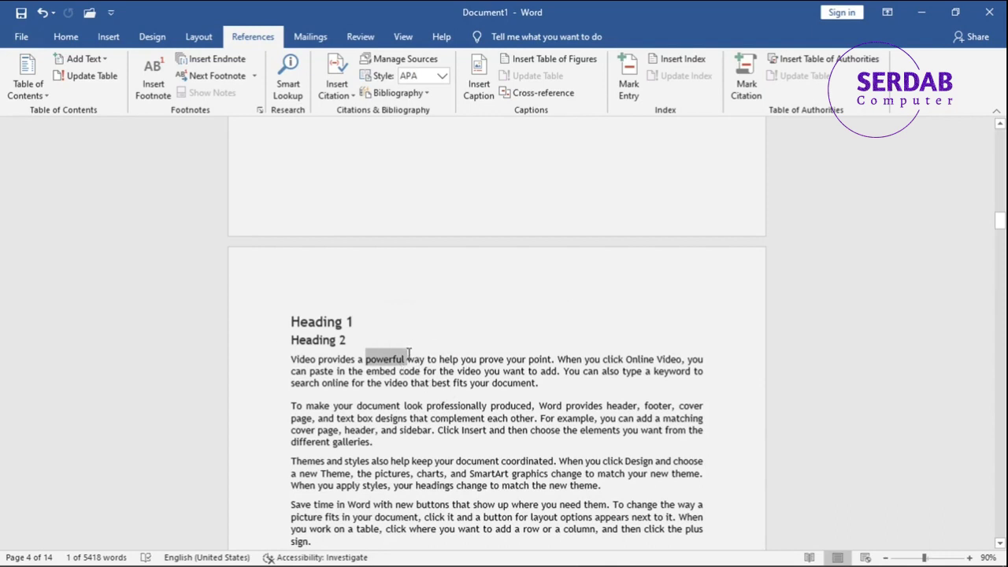
click(405, 362)
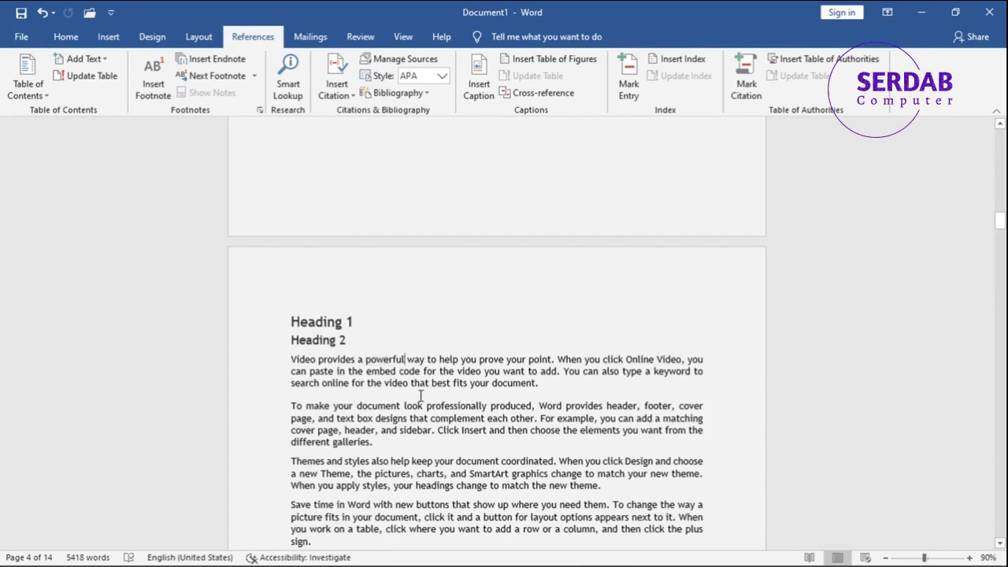
Step: Insert footnote 1 after 'powerful' and enter DEFINE as its text at the page bottom
click(150, 93)
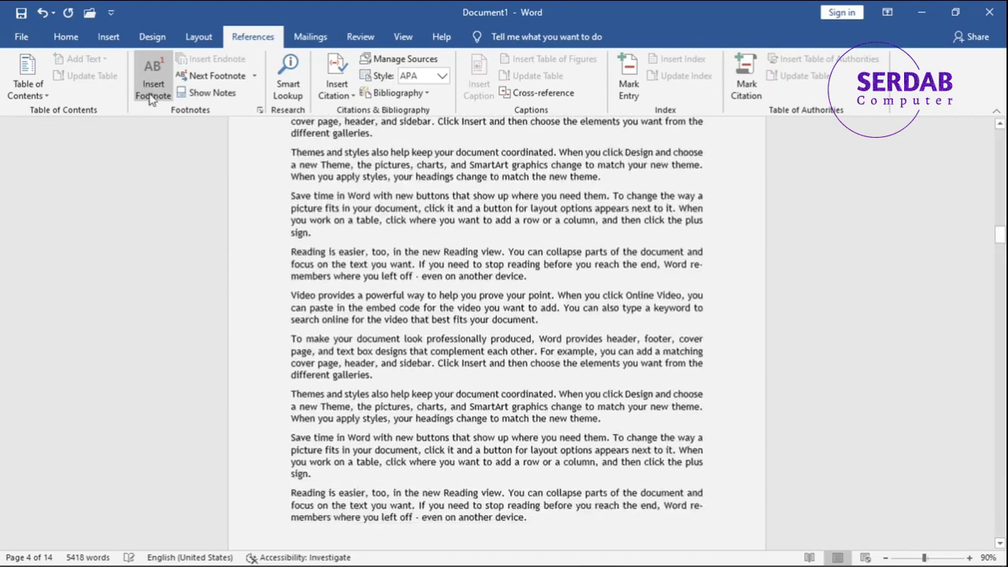
scroll(327, 478, up, 10)
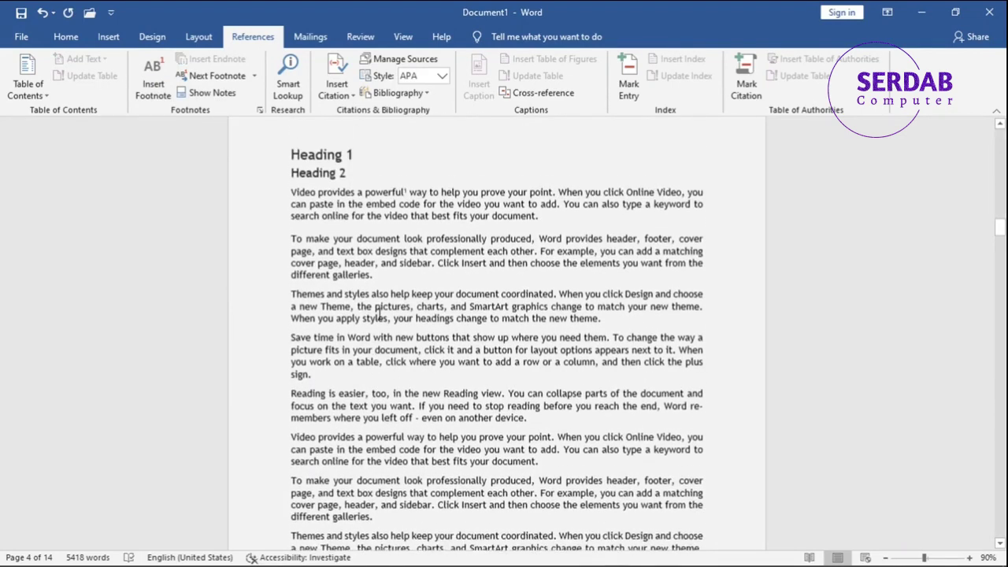
scroll(403, 197, up, 8)
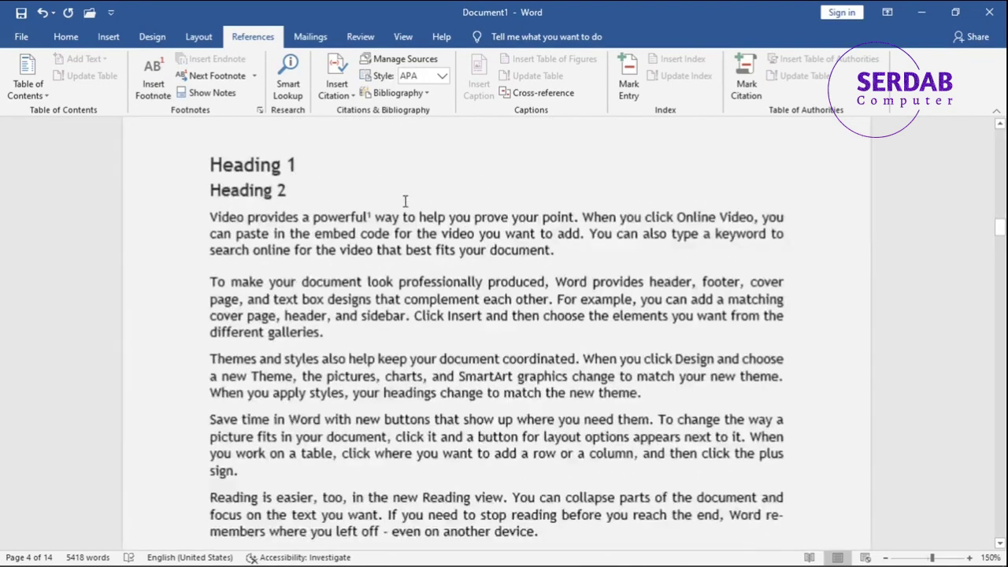
scroll(362, 245, up, 2)
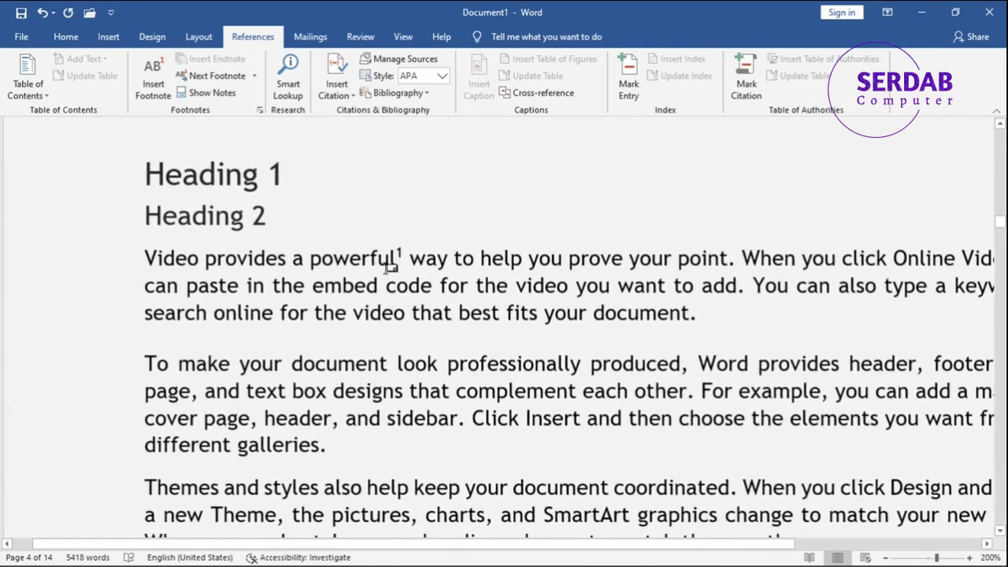
scroll(371, 274, down, 11)
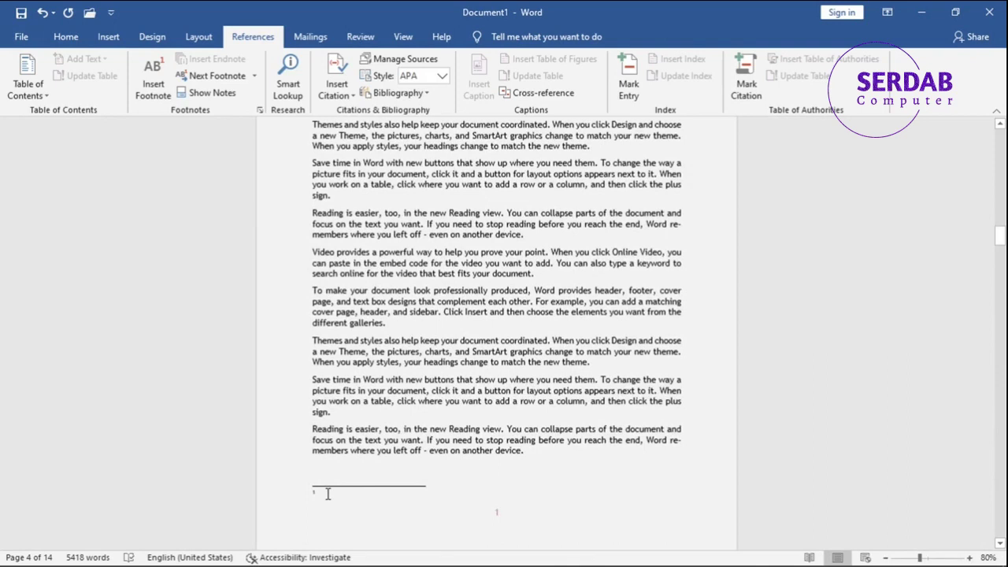
text(Example)
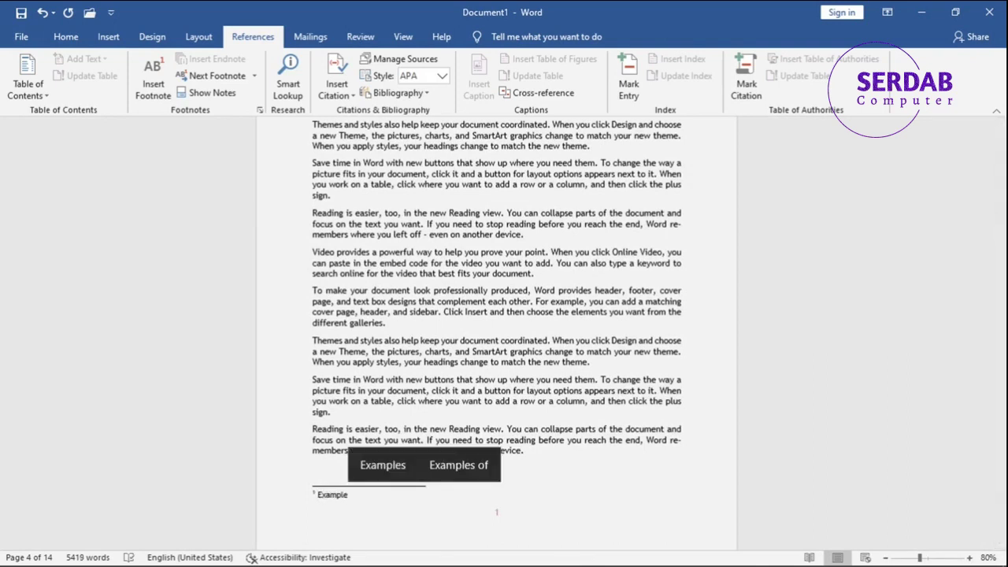
text(DEFI)
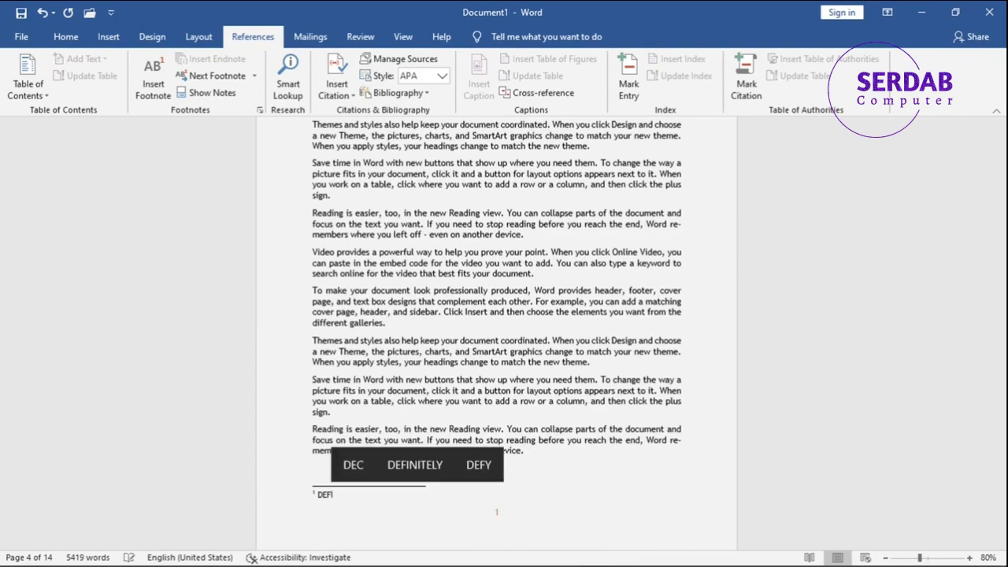
text(NE)
scroll(327, 494, up, 2)
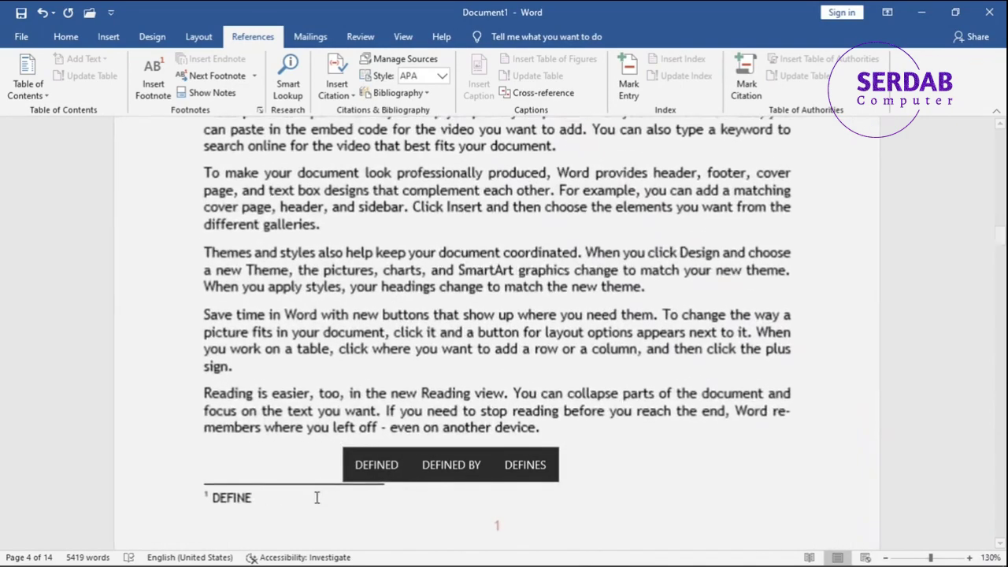
scroll(378, 441, down, 4)
scroll(423, 405, up, 5)
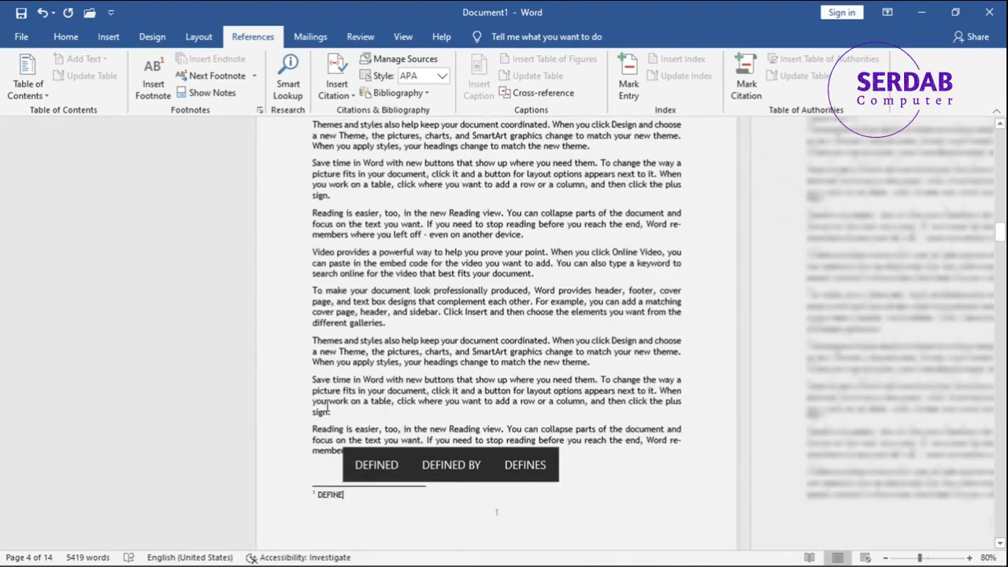
Step: Insert an endnote after 'way' in the first paragraph with the text DEFINE
click(406, 237)
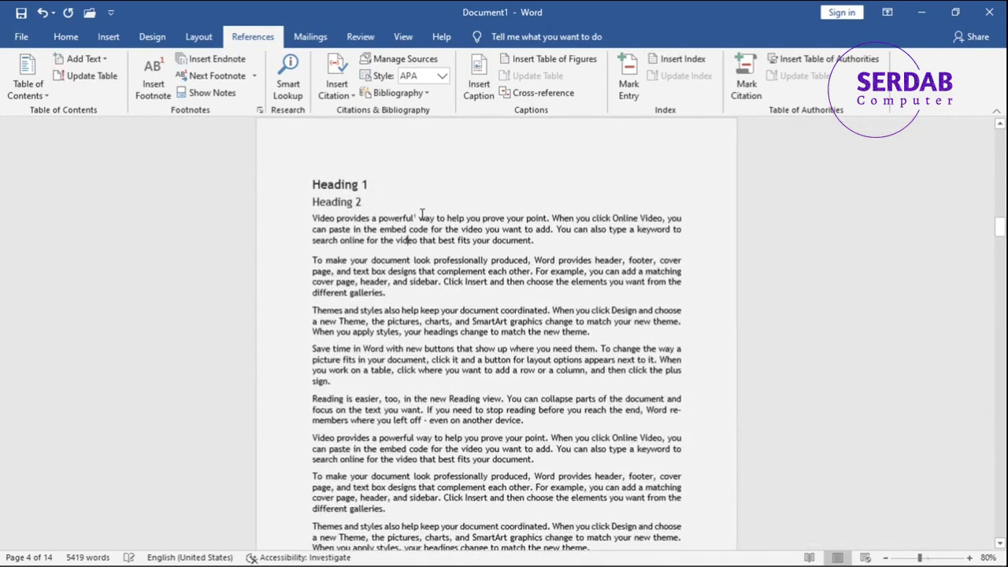
scroll(434, 223, up, 6)
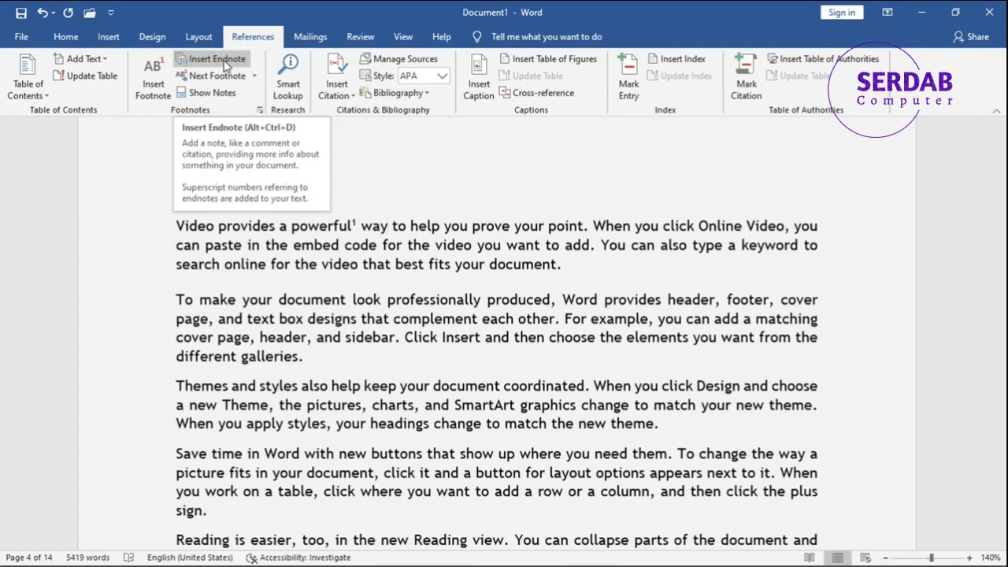
click(226, 66)
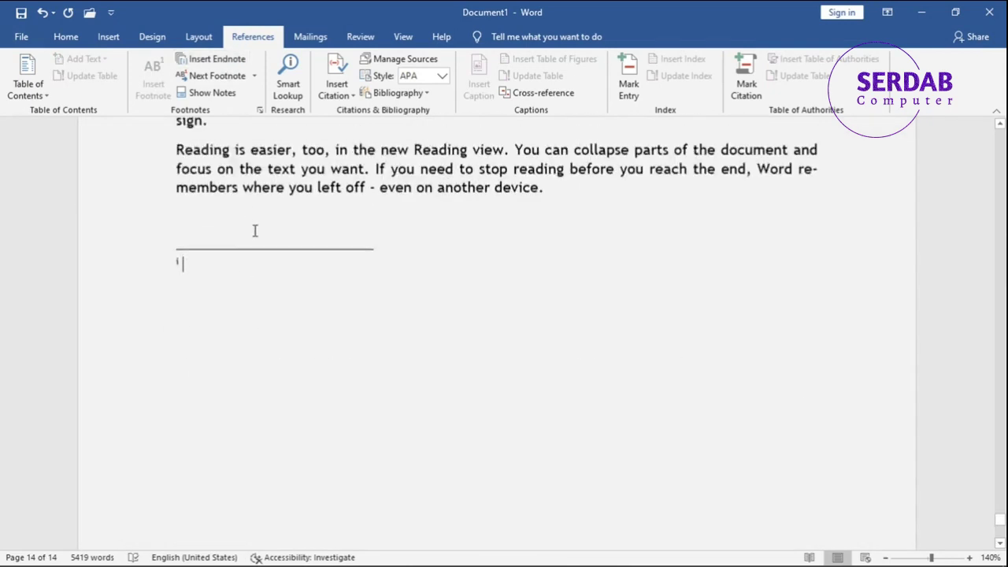
scroll(809, 429, down, 4)
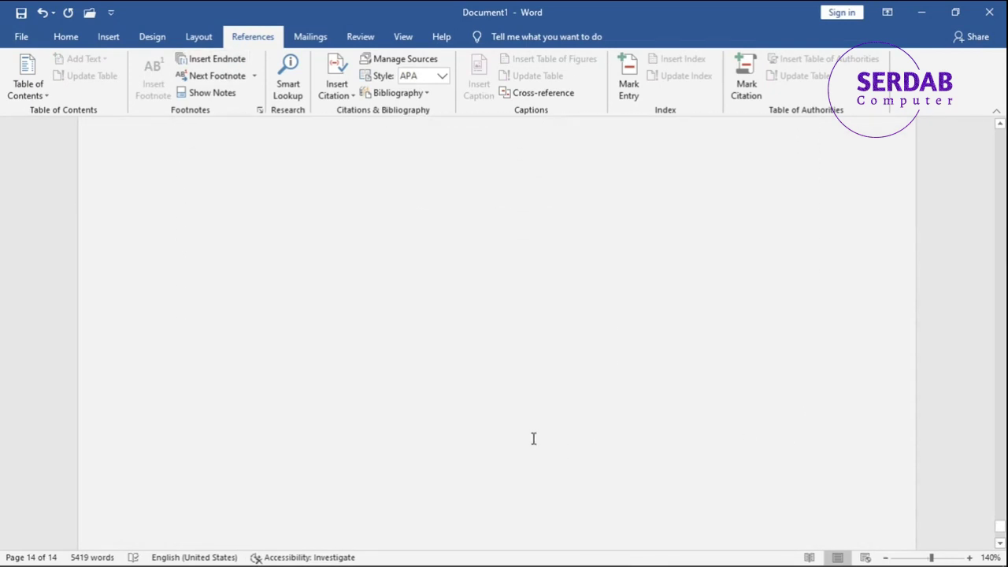
scroll(268, 355, up, 2)
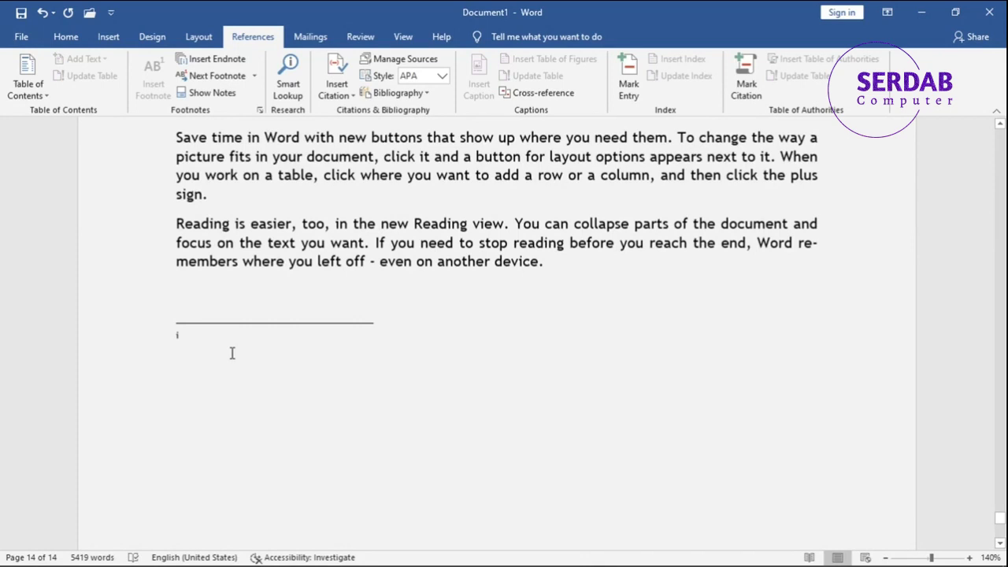
text(DEFINE)
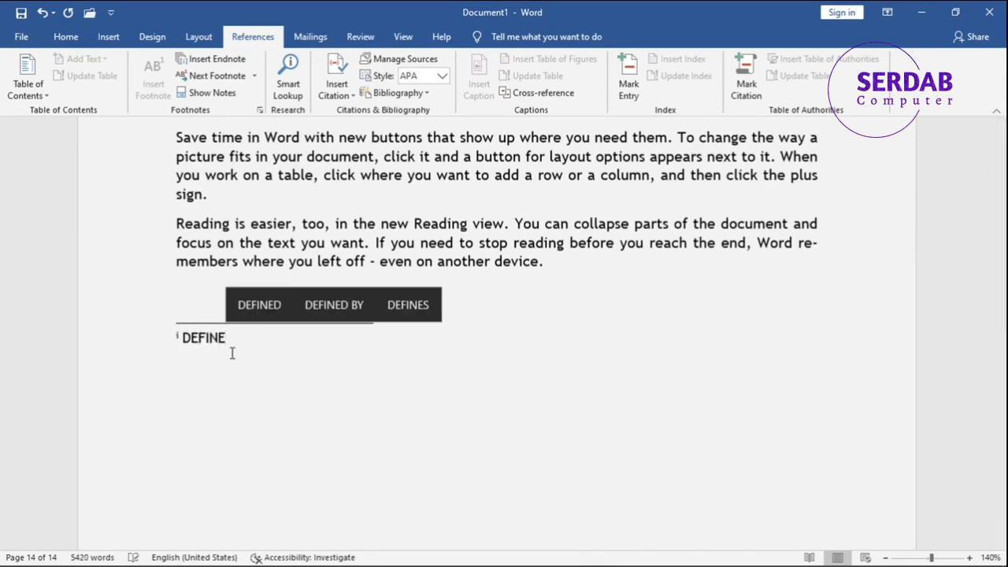
click(491, 261)
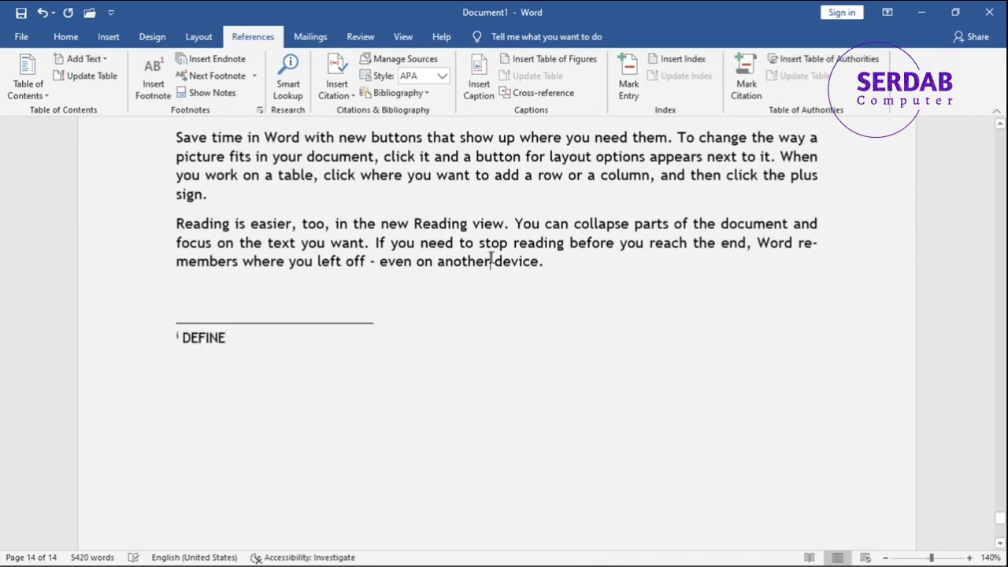
Step: Select the endnote text DEFINE and its superscript endnote mark
click(210, 334)
double_click(203, 339)
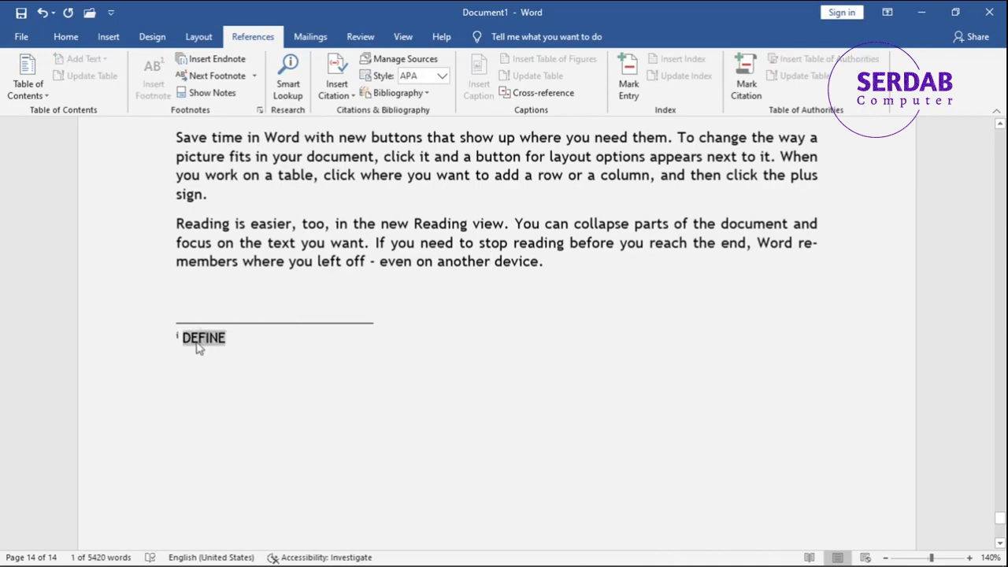
click(173, 330)
drag(172, 335, 181, 338)
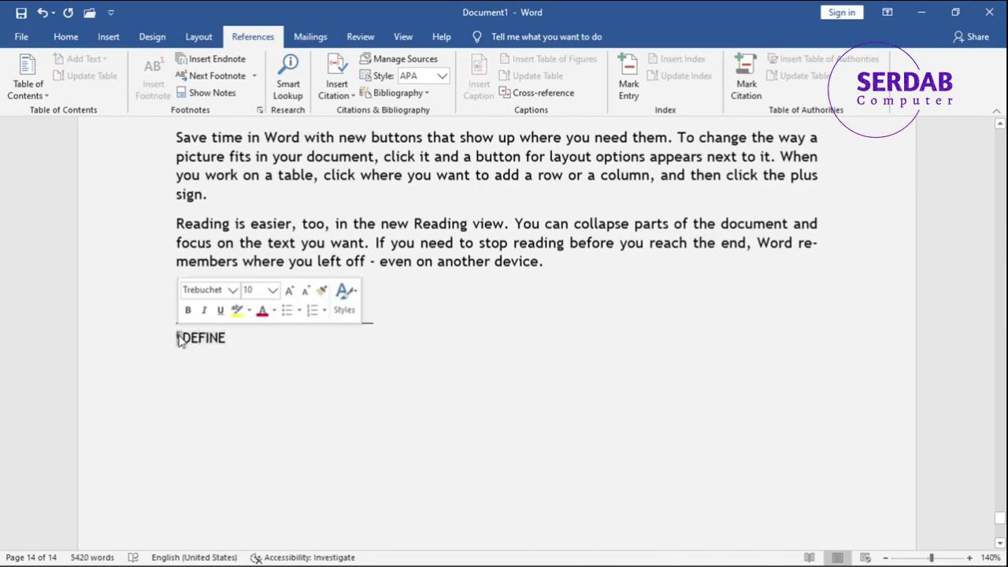
Step: Move back up the document, clicking into the table of contents and the Save time paragraph
scroll(993, 490, up, 8)
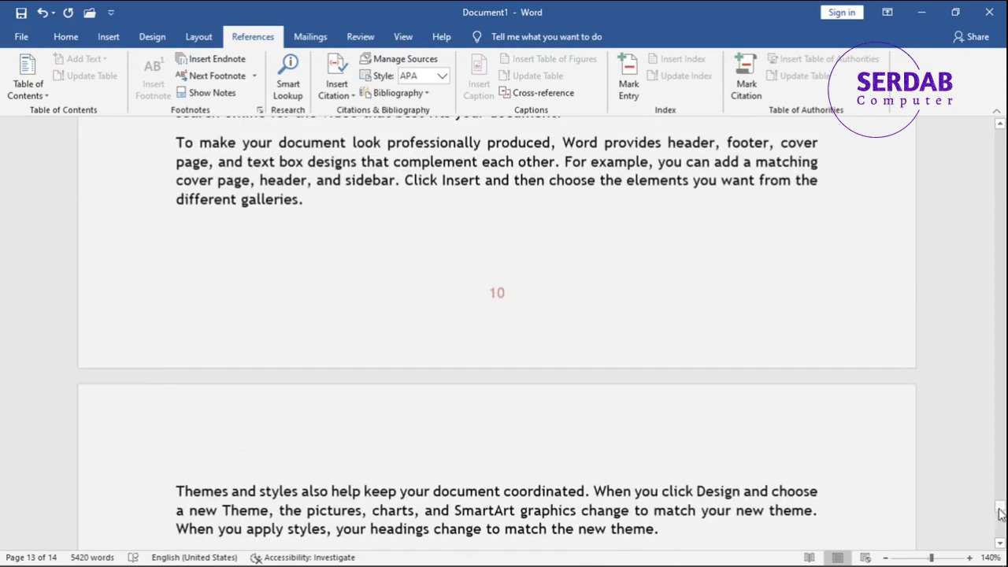
drag(998, 512, 984, 212)
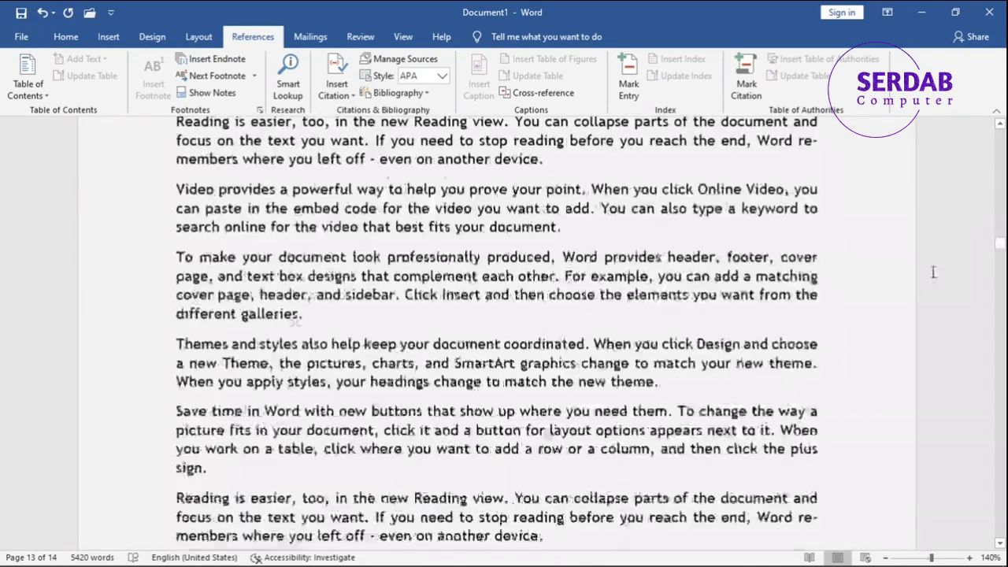
scroll(511, 390, down, 5)
scroll(510, 389, up, 5)
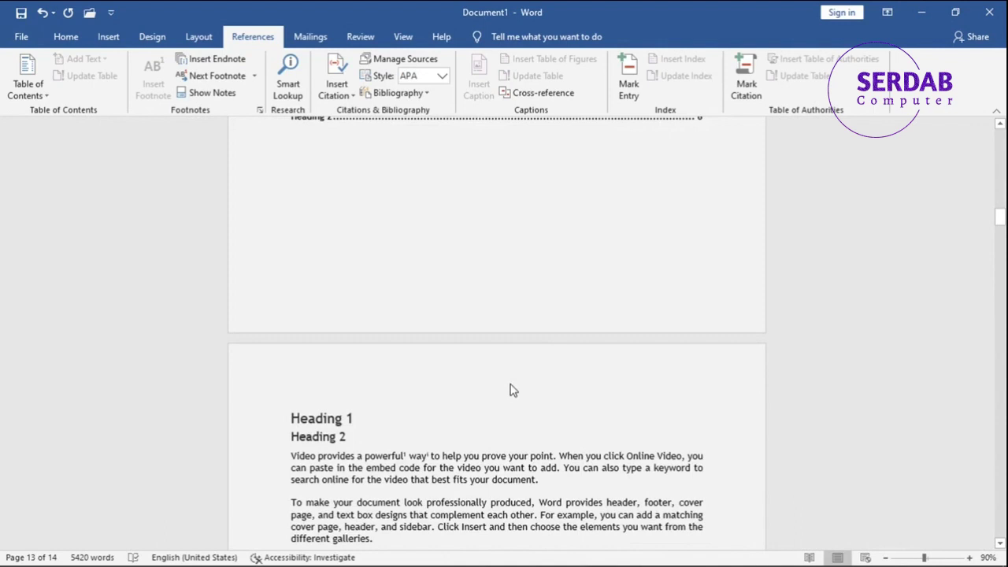
scroll(511, 385, up, 1)
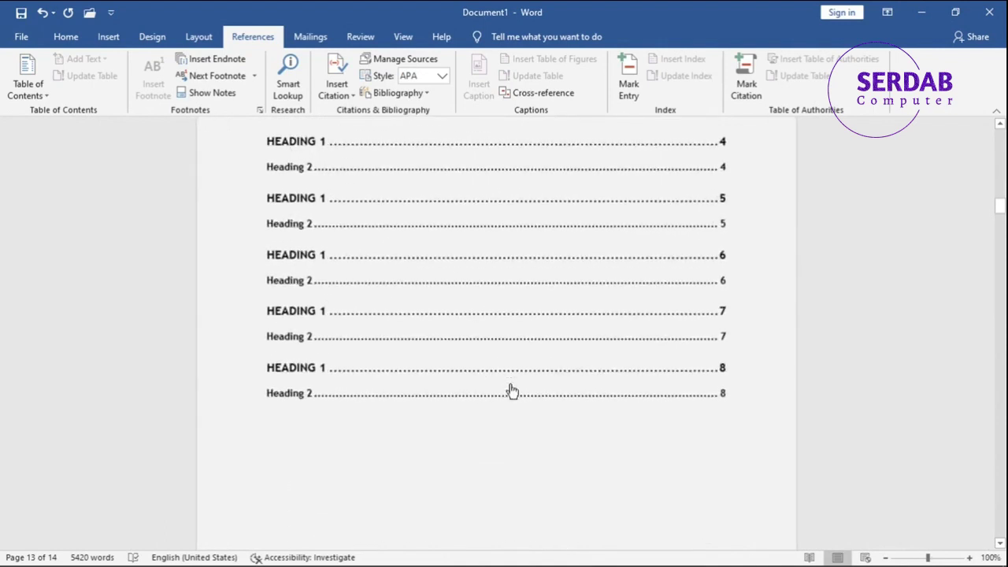
click(511, 384)
scroll(511, 384, down, 5)
scroll(510, 384, down, 4)
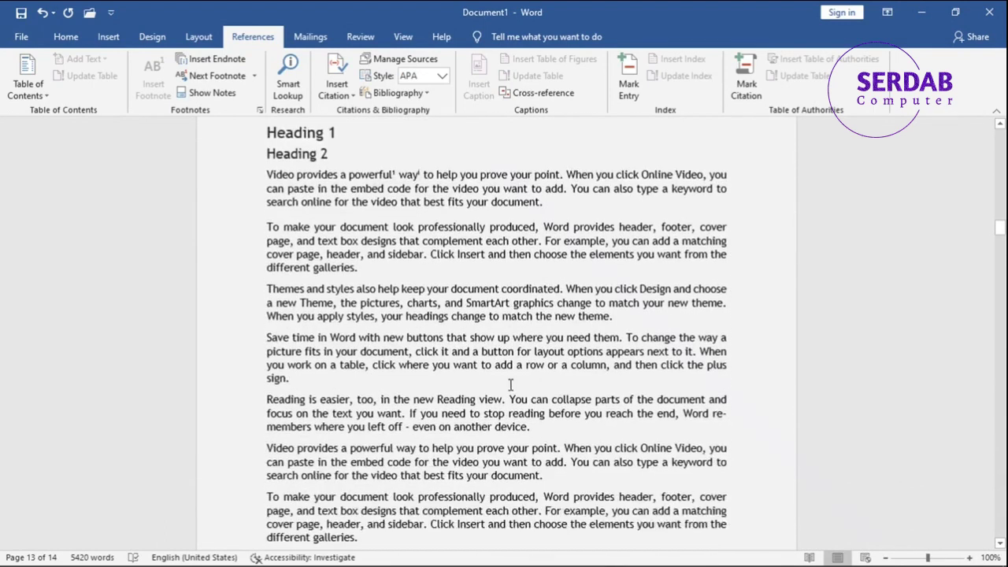
shift+click(363, 303)
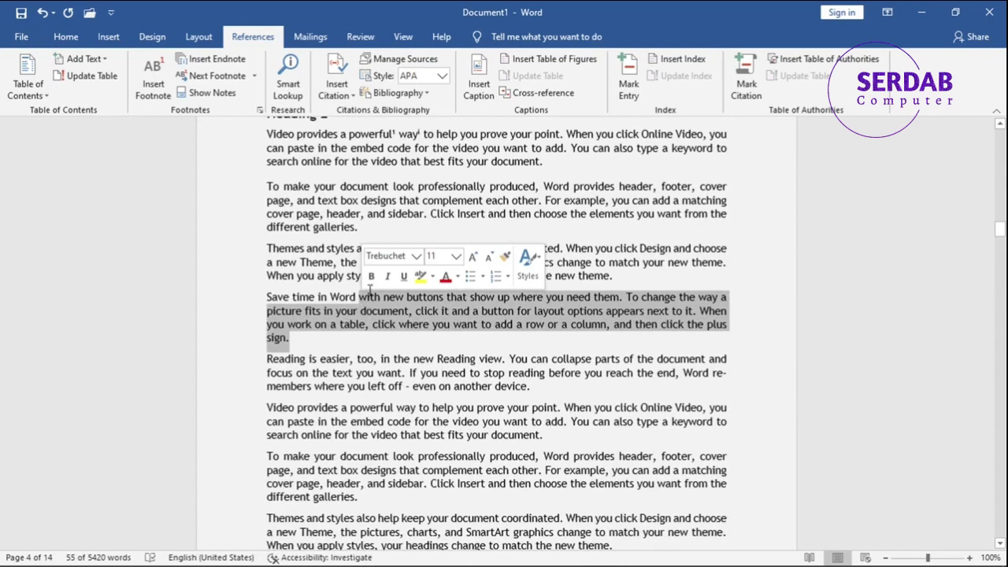
click(278, 262)
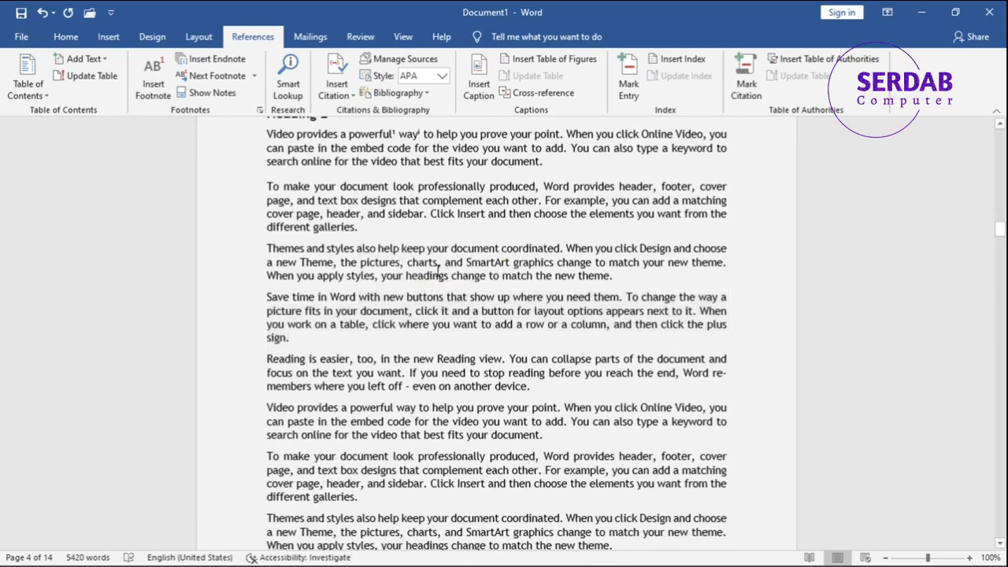
scroll(393, 267, up, 3)
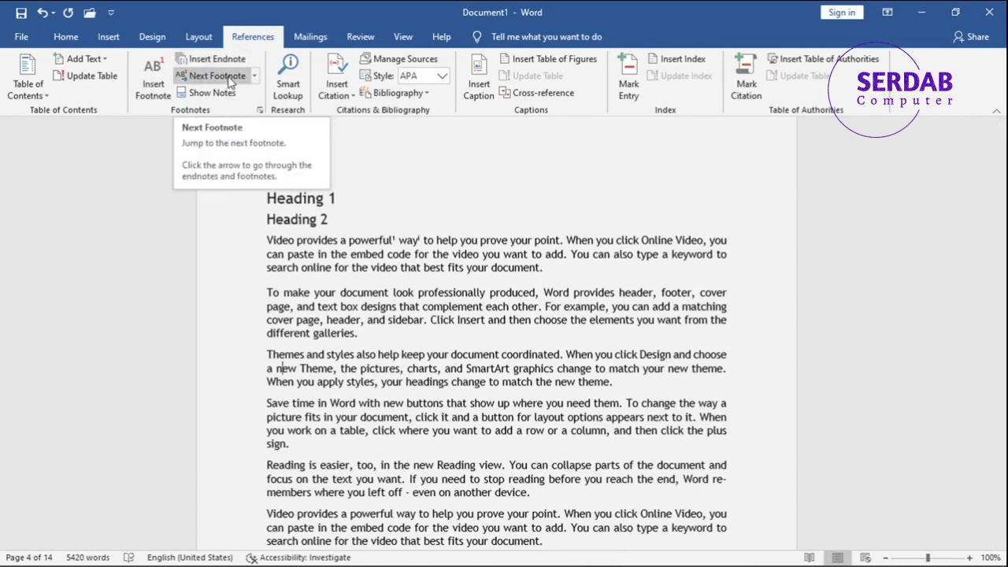
Step: Check the Next Footnote list, then bring up the Show Notes choice
click(253, 75)
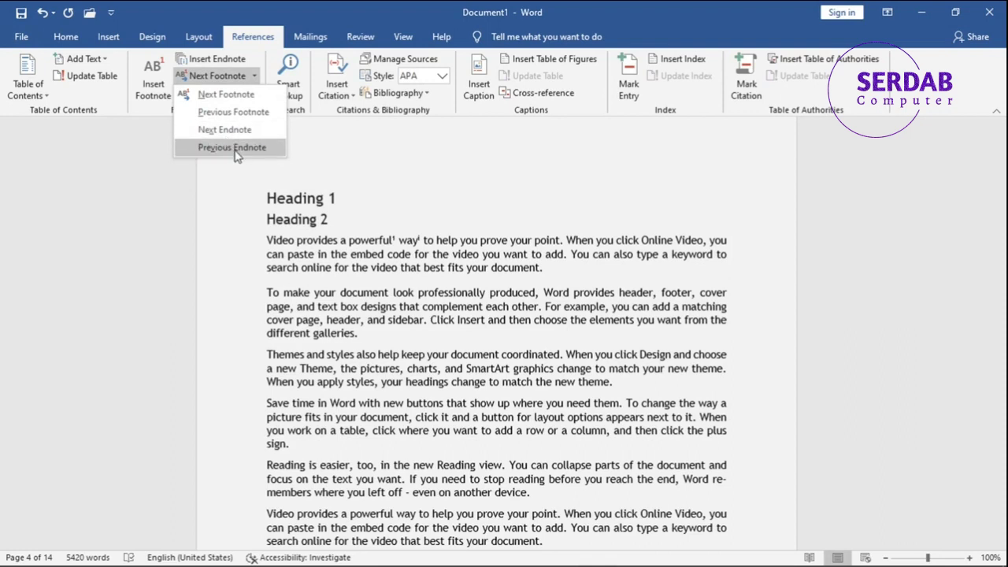
click(253, 77)
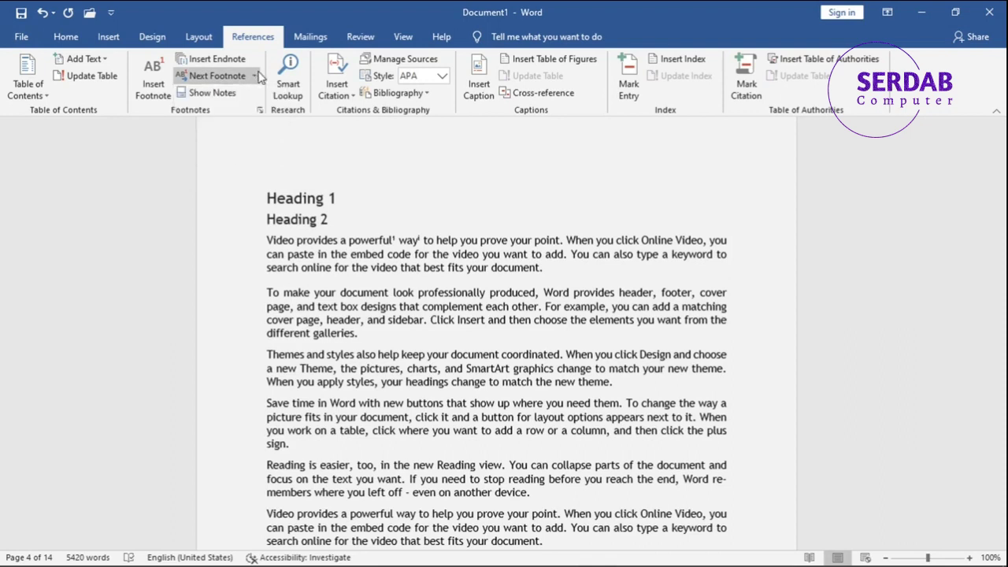
click(224, 96)
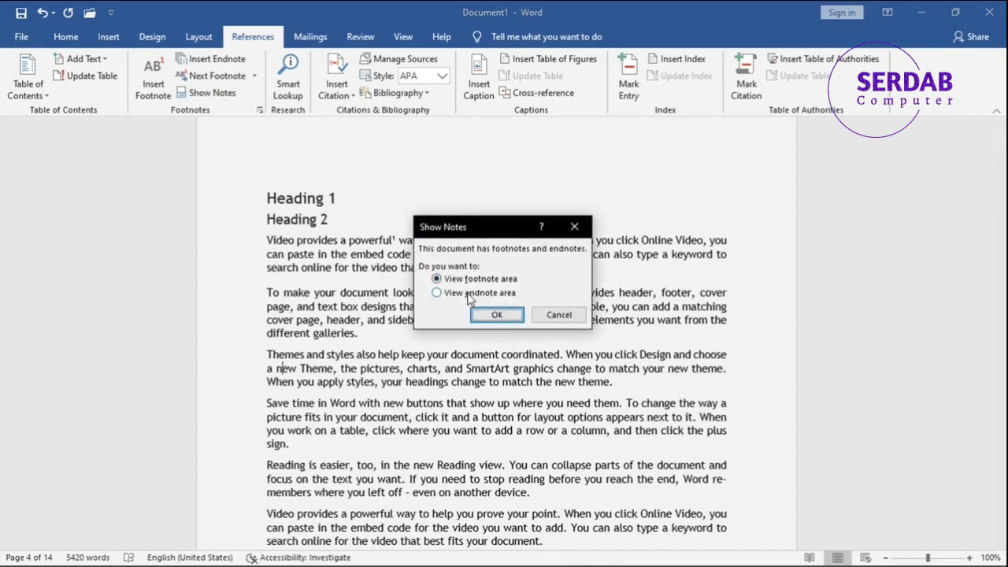
Step: Dismiss the Show Notes choice once, then reopen it and go to the footnote area
click(557, 314)
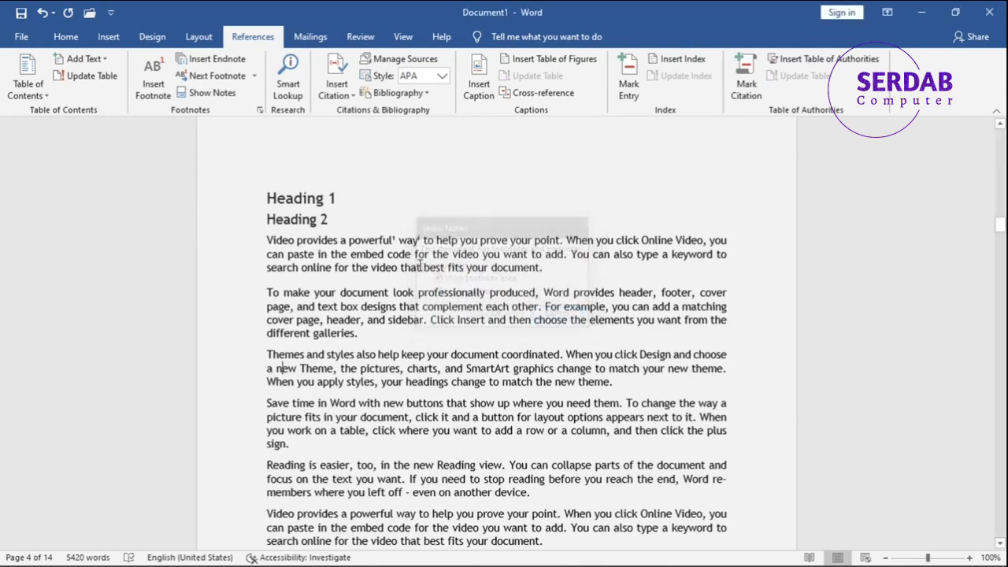
click(217, 100)
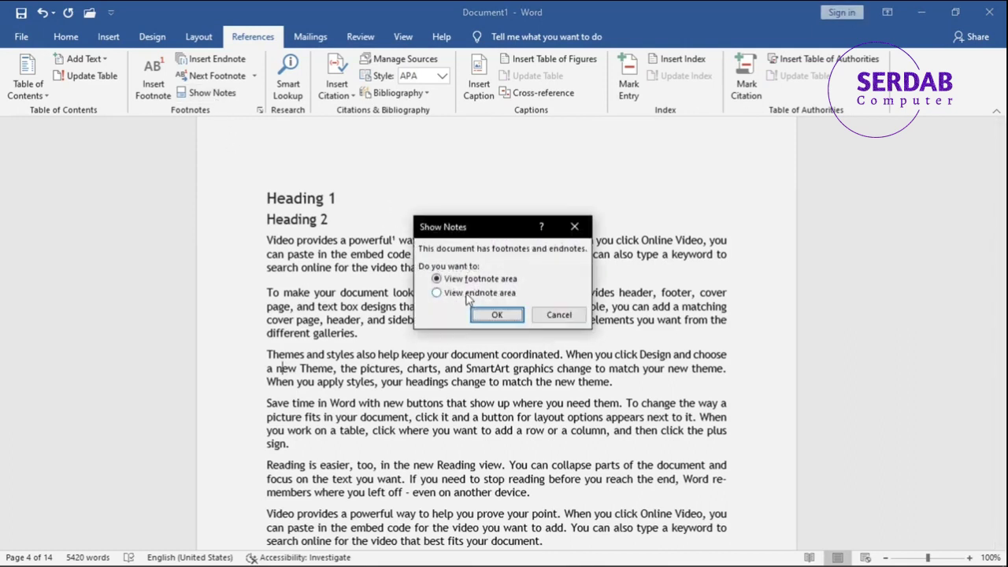
click(496, 315)
scroll(441, 323, down, 3)
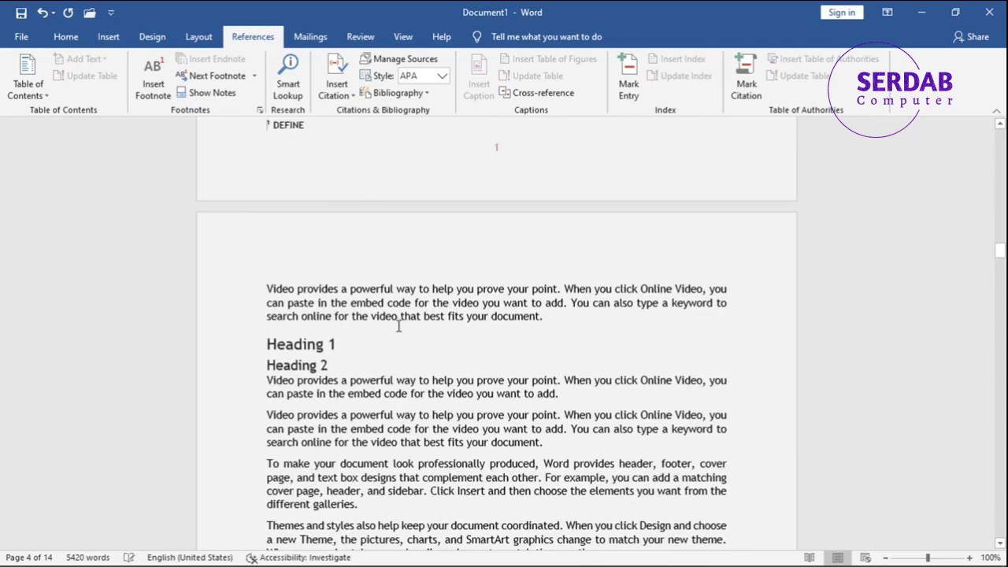
scroll(284, 252, up, 2)
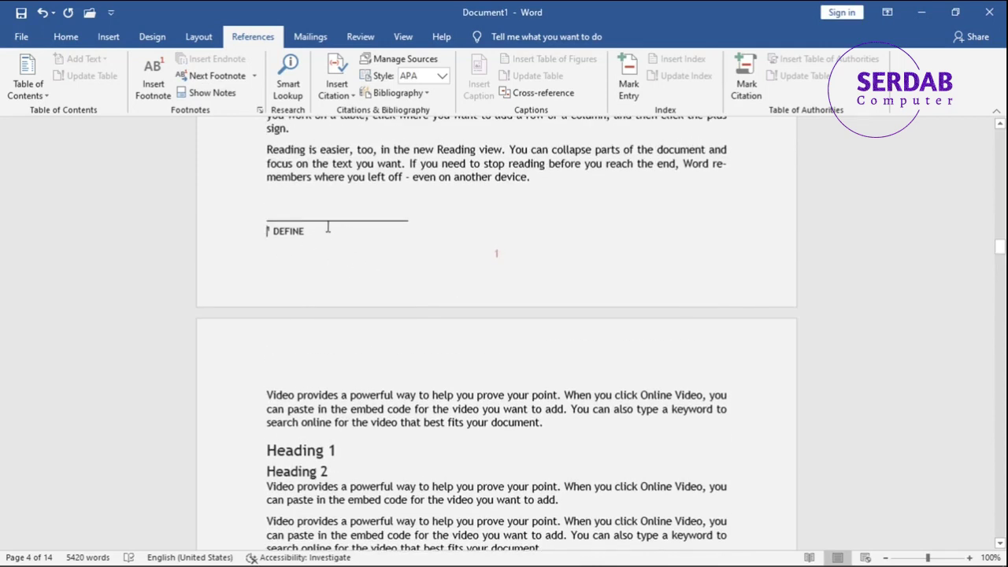
scroll(299, 189, up, 2)
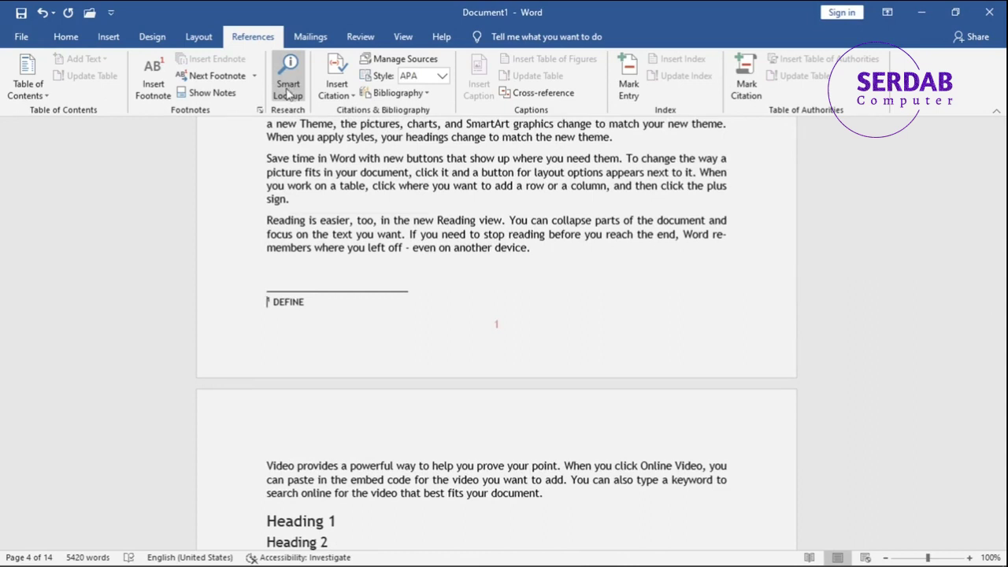
Step: Open Smart Lookup's help for the selected text, then close the Help pane
mouse_move(289, 86)
click(335, 197)
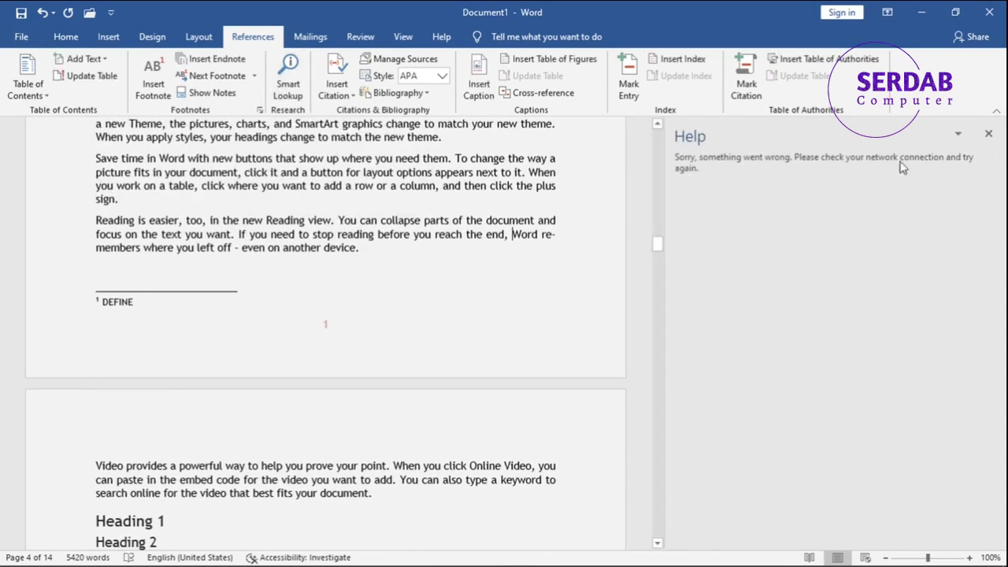
click(988, 133)
scroll(517, 229, up, 5)
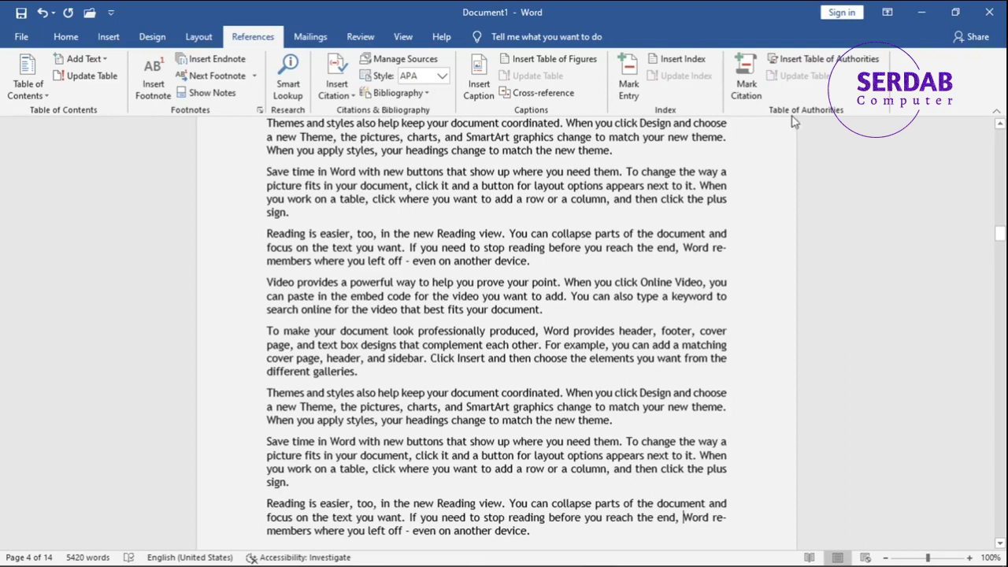
scroll(541, 187, up, 20)
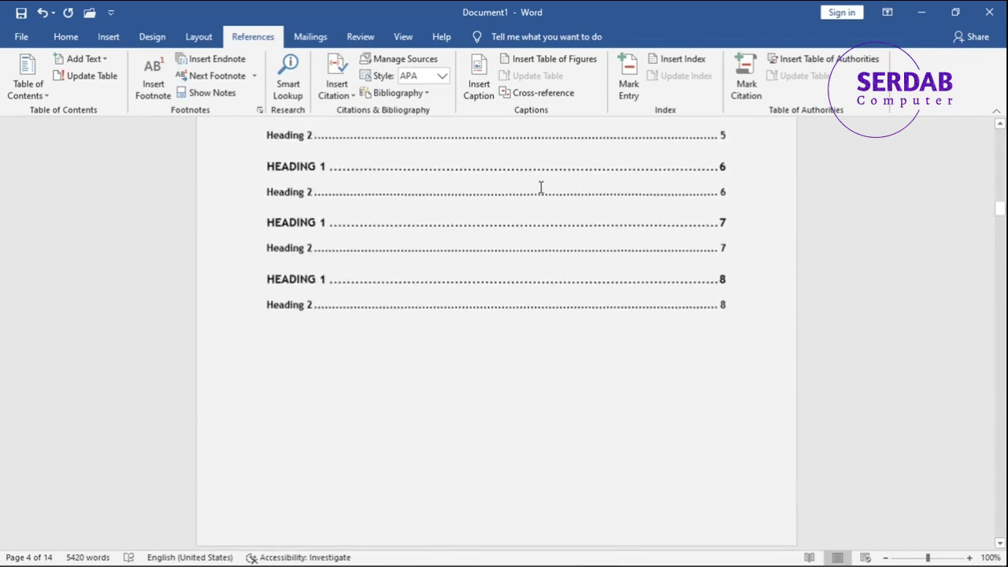
scroll(541, 187, up, 15)
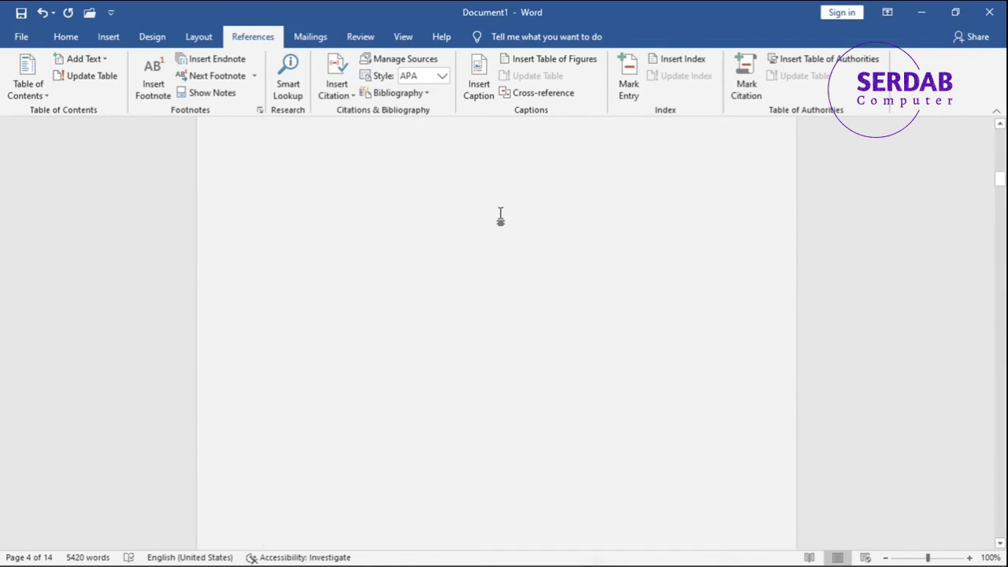
scroll(500, 217, down, 15)
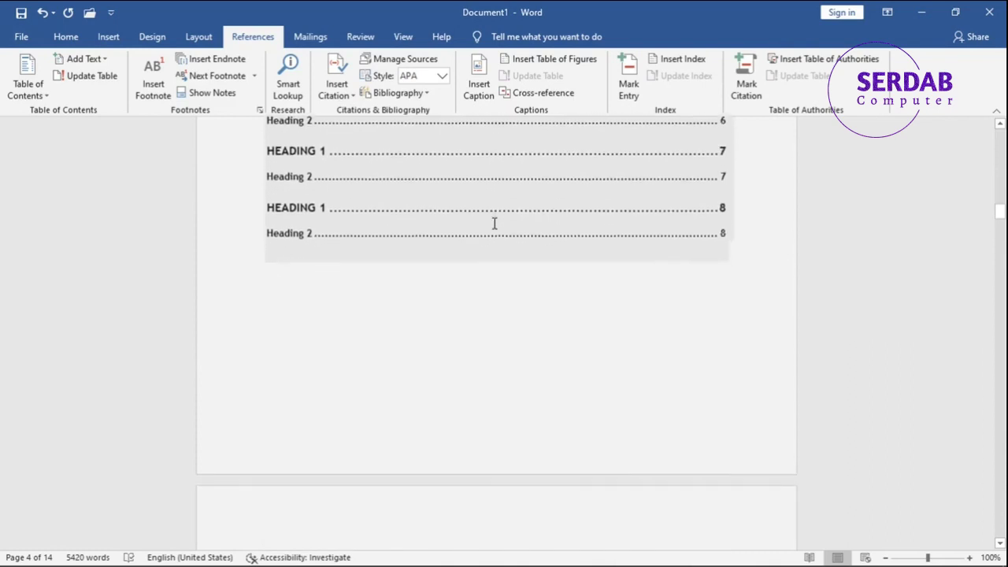
scroll(492, 226, down, 4)
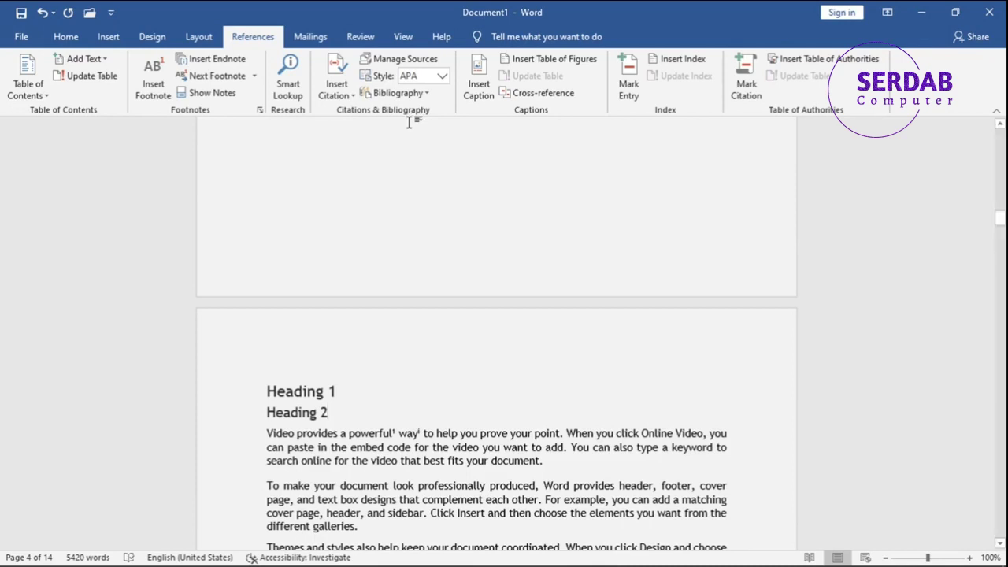
click(341, 95)
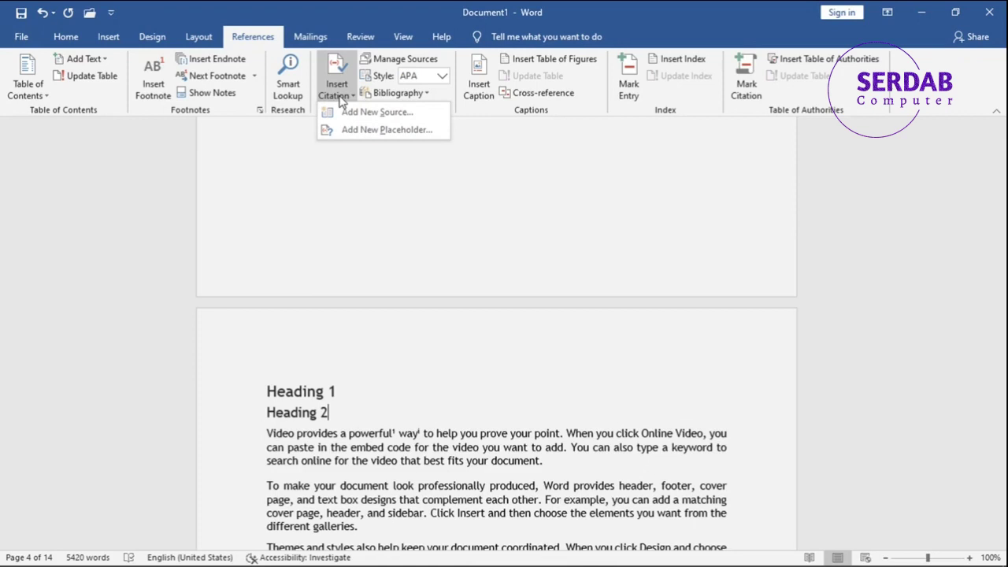
click(347, 112)
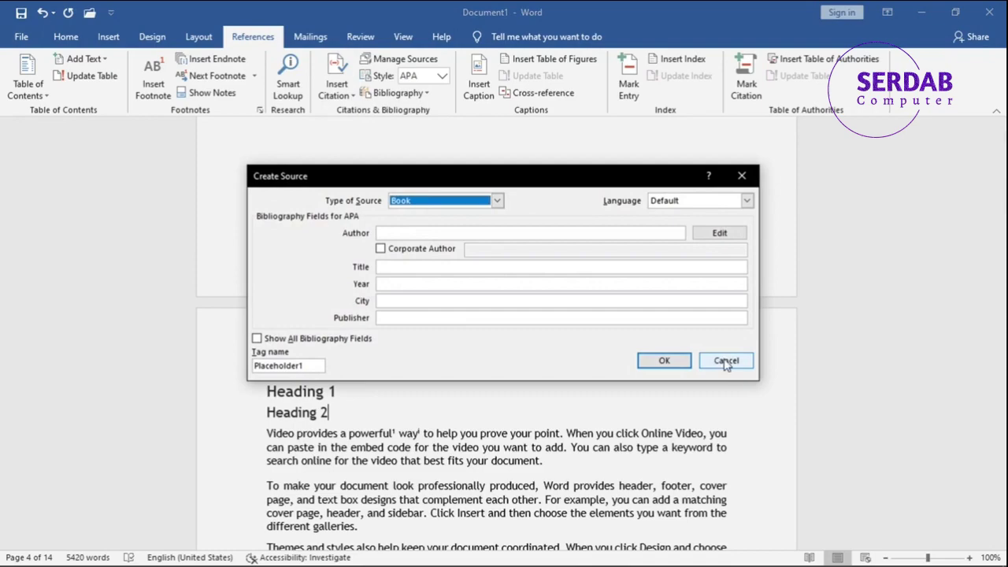
click(726, 361)
scroll(472, 275, down, 8)
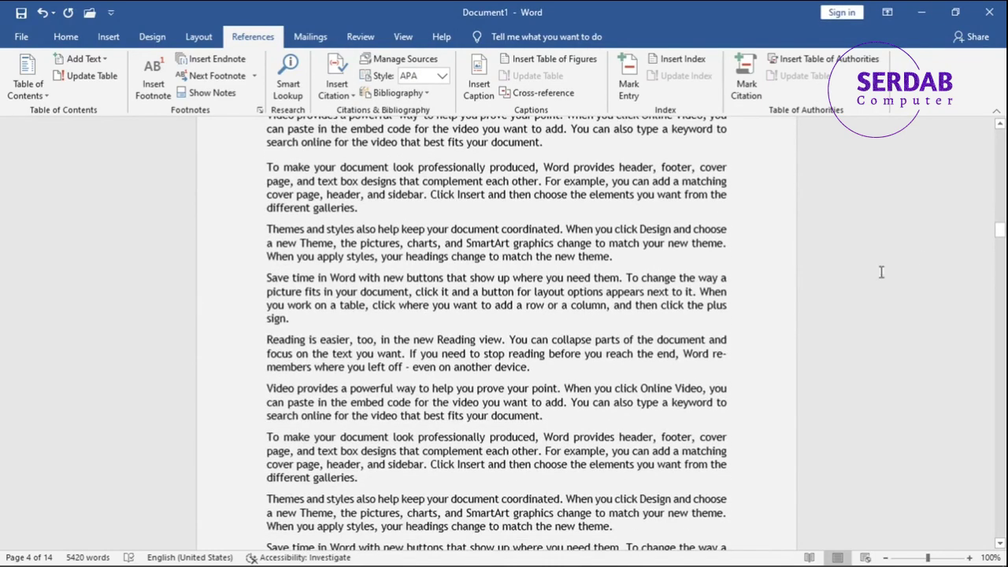
Step: Insert a page break after 'device.' at the end of the last paragraph
drag(999, 233, 1000, 526)
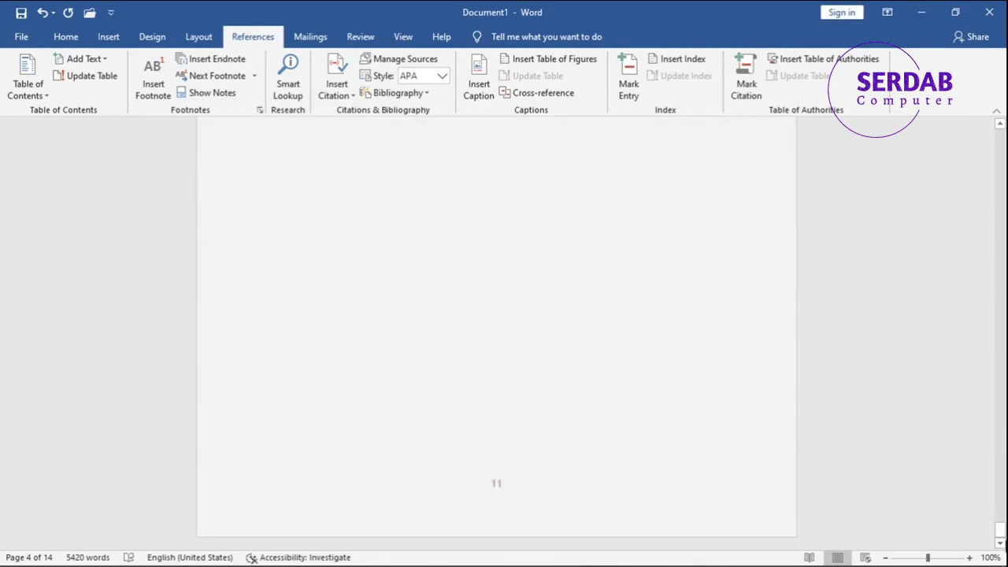
scroll(468, 248, up, 2)
click(414, 248)
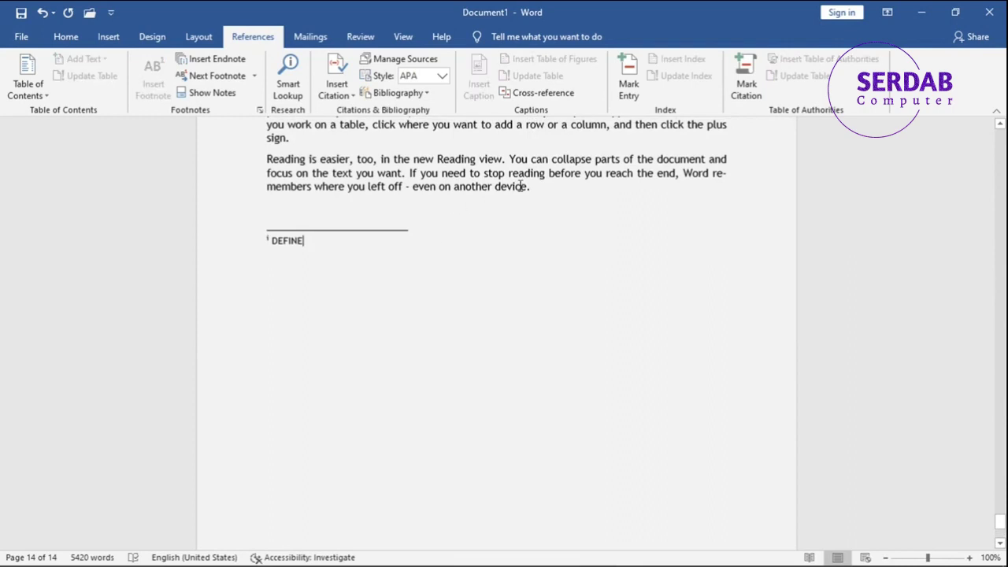
click(541, 187)
key(ctrl+Return)
Step: Delete the footnote text DEFINE, then undo both that deletion and the page break
scroll(495, 241, down, 3)
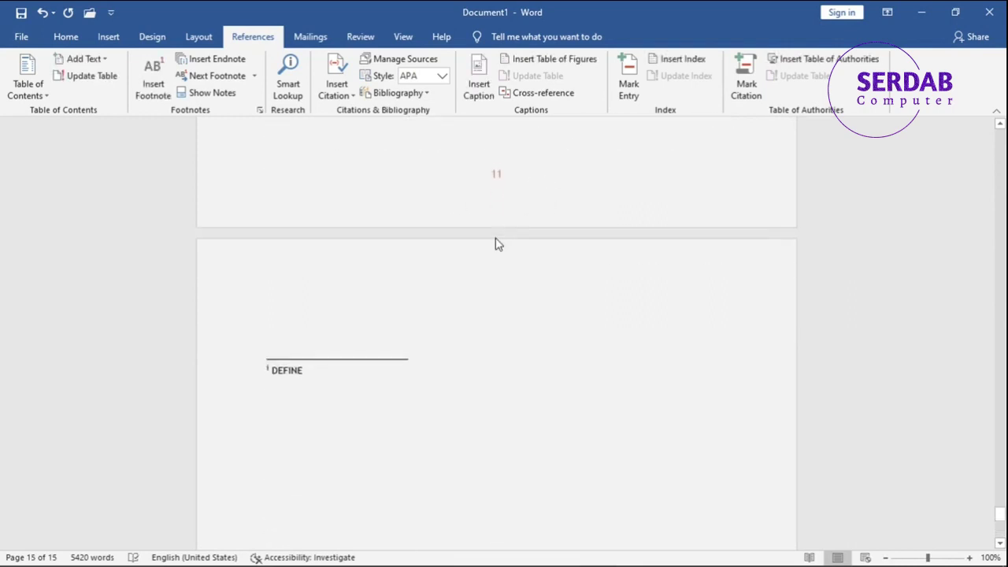
drag(345, 344, 258, 305)
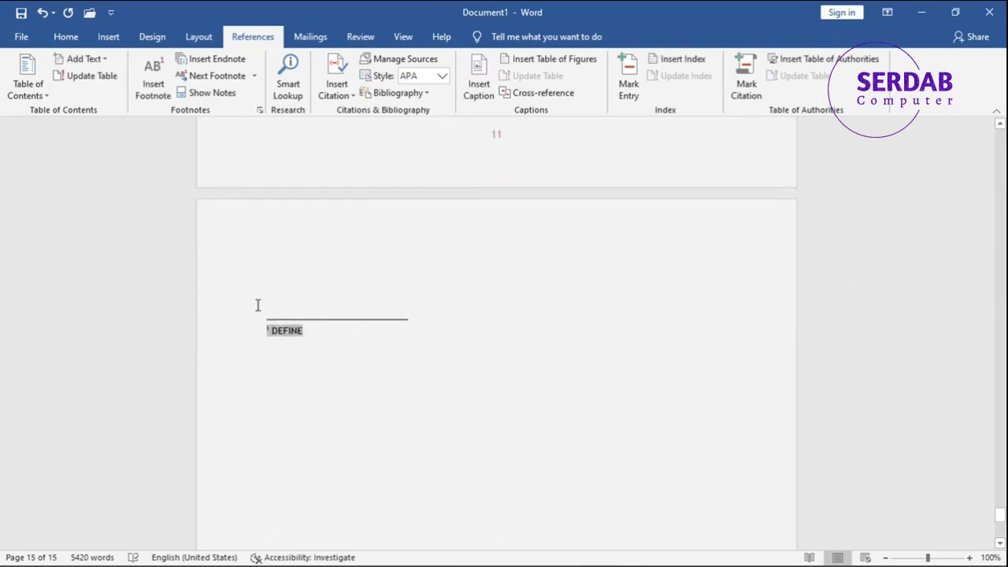
key(Delete)
key(ctrl+z)
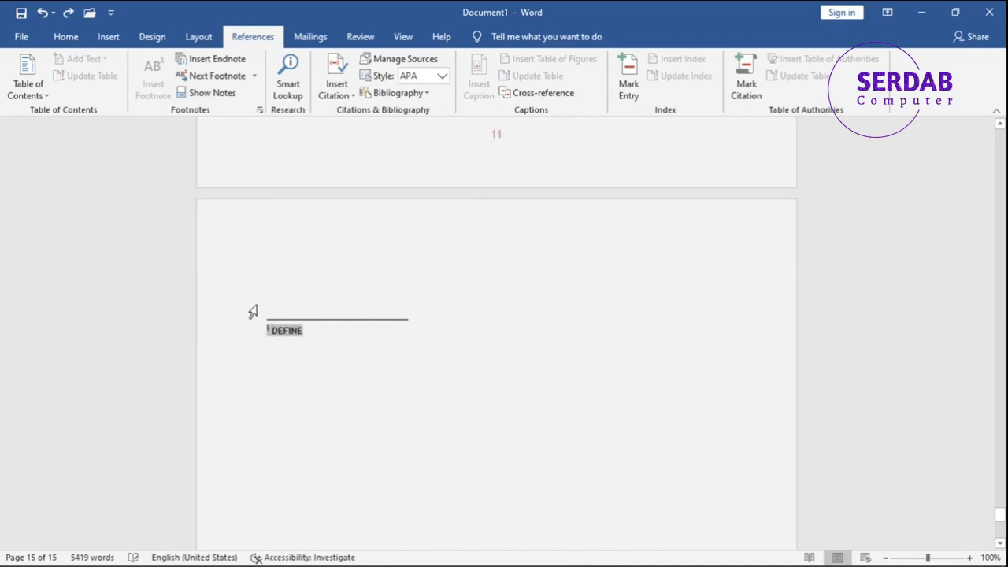
key(ctrl+z)
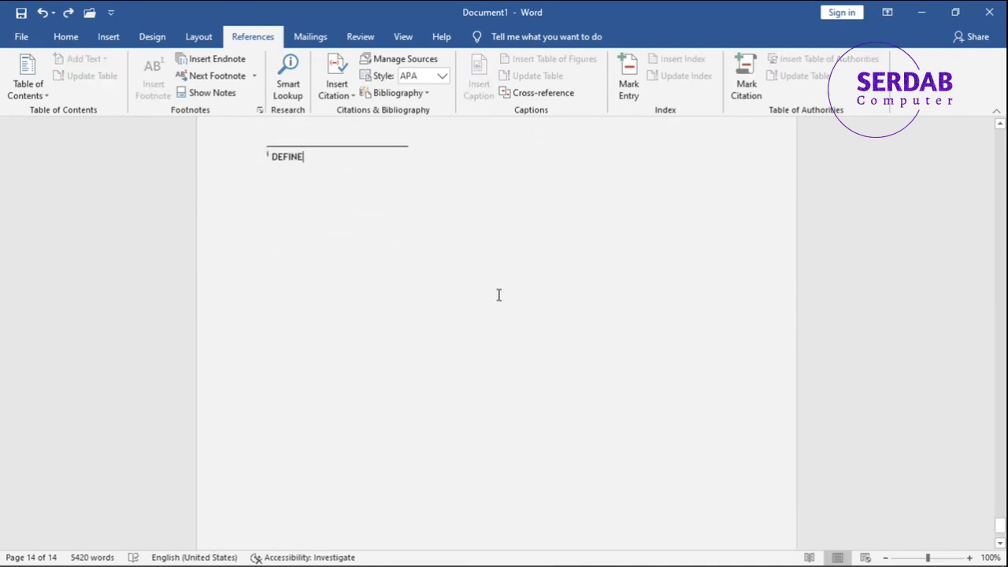
Step: Add the word 'Example' after DEFINE in the footnote text
key(ctrl+a)
click(371, 200)
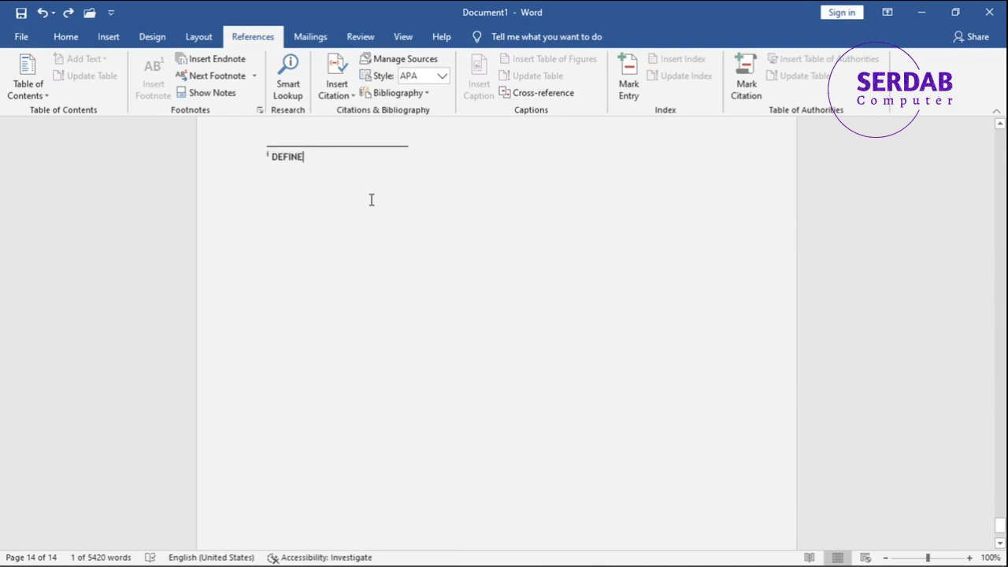
scroll(378, 211, down, 1)
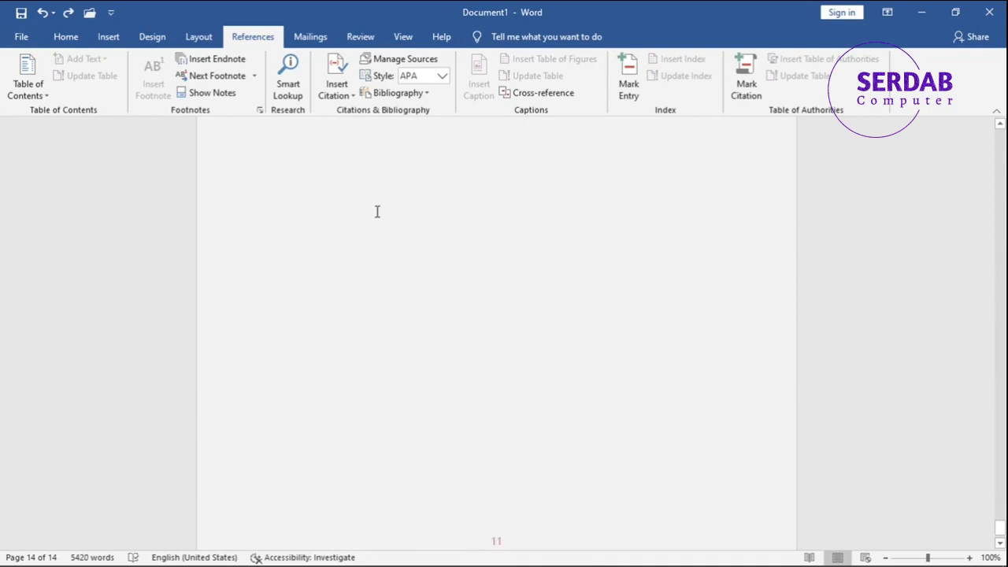
scroll(378, 211, down, 1)
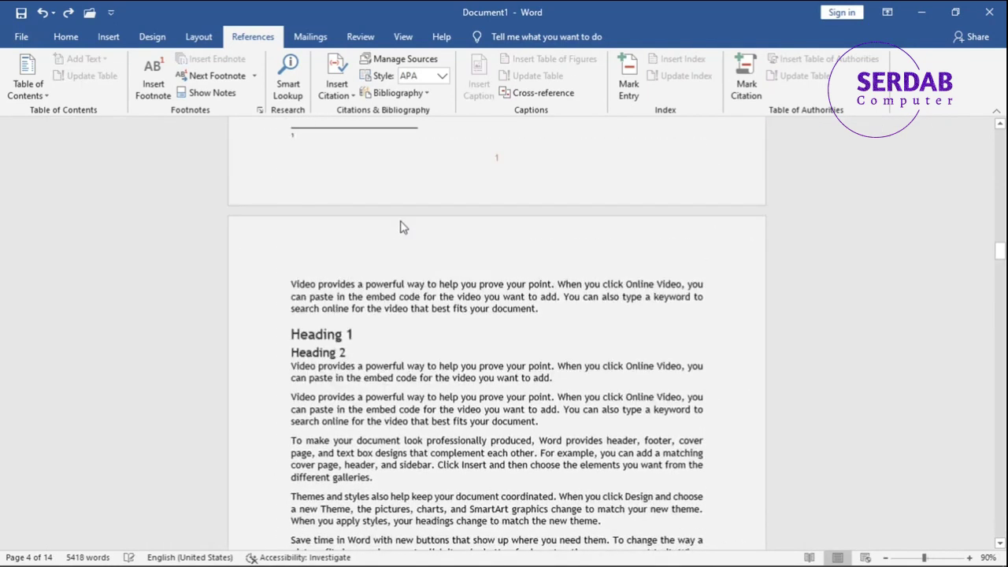
text(Example)
click(400, 228)
scroll(400, 228, down, 4)
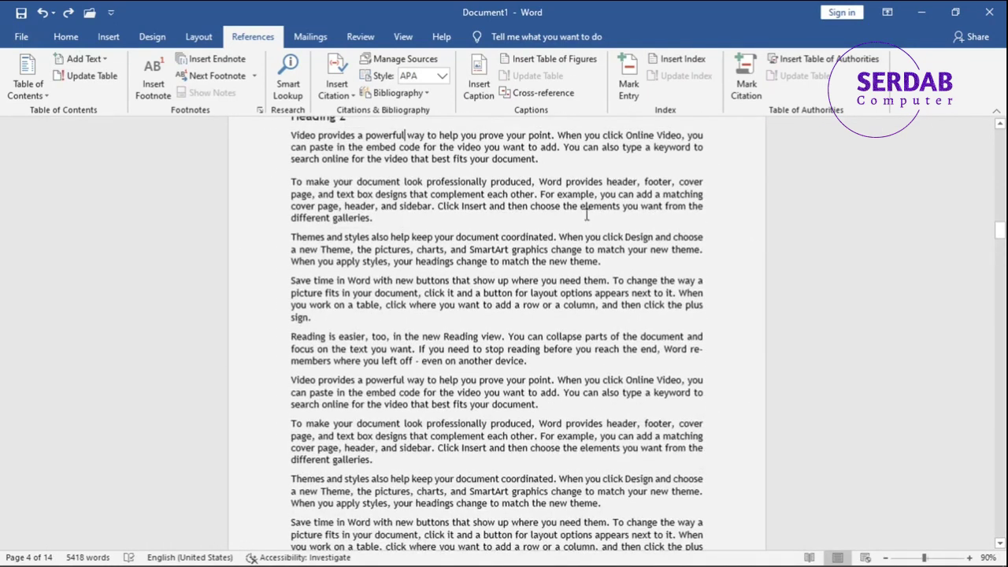
Step: Add a blank page after the final paragraph and open the Insert Citation options
drag(1000, 237, 994, 554)
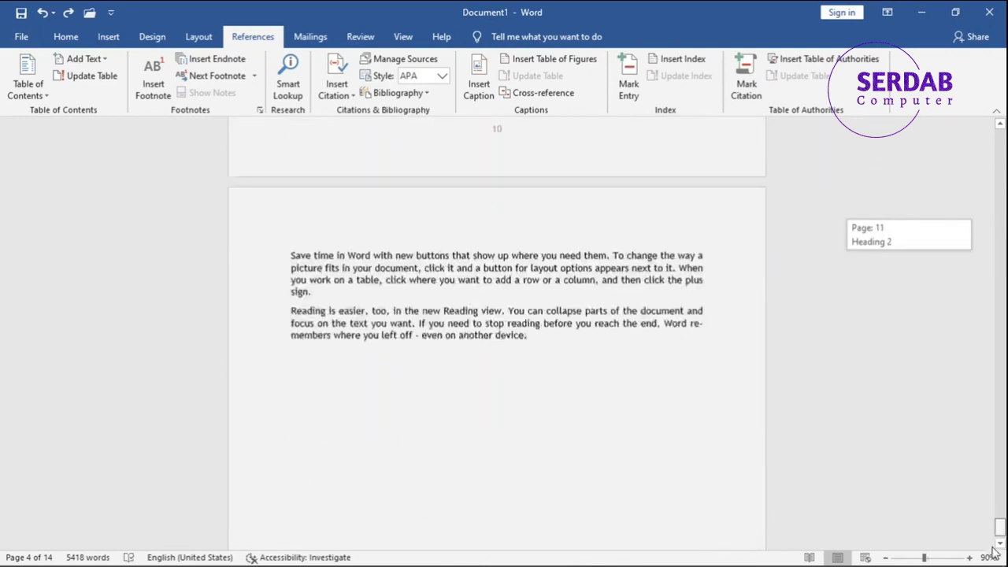
click(556, 228)
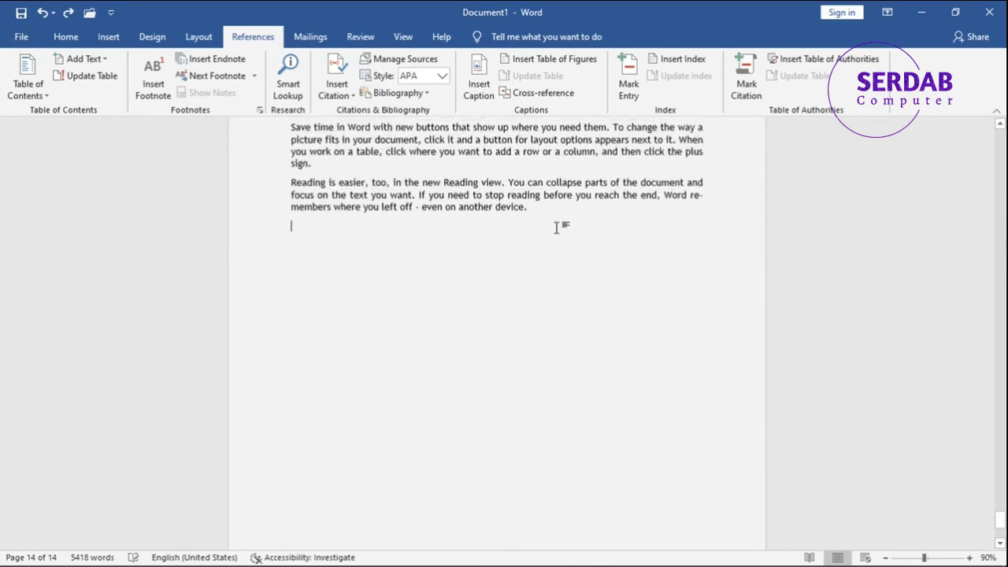
key(ctrl+Return)
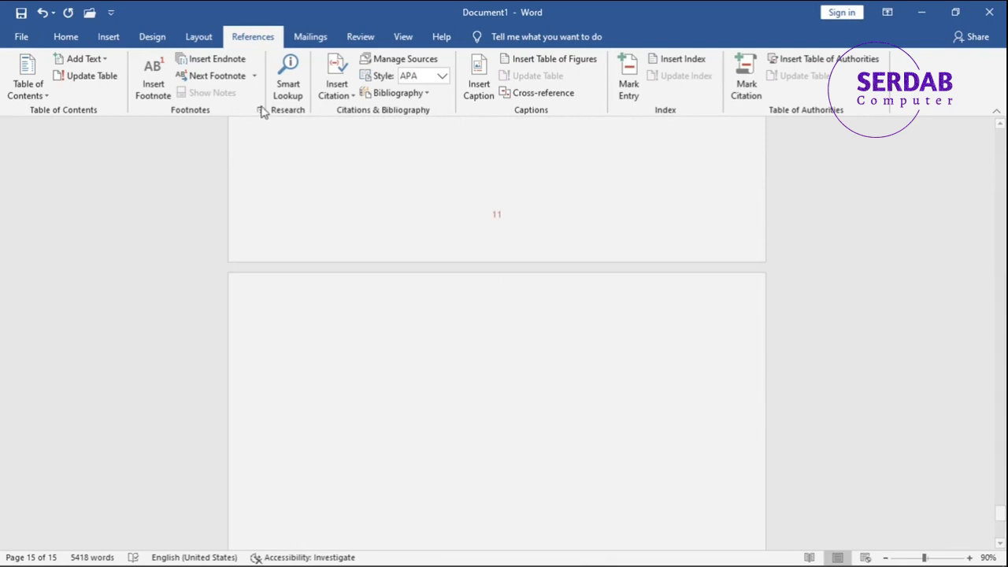
click(340, 93)
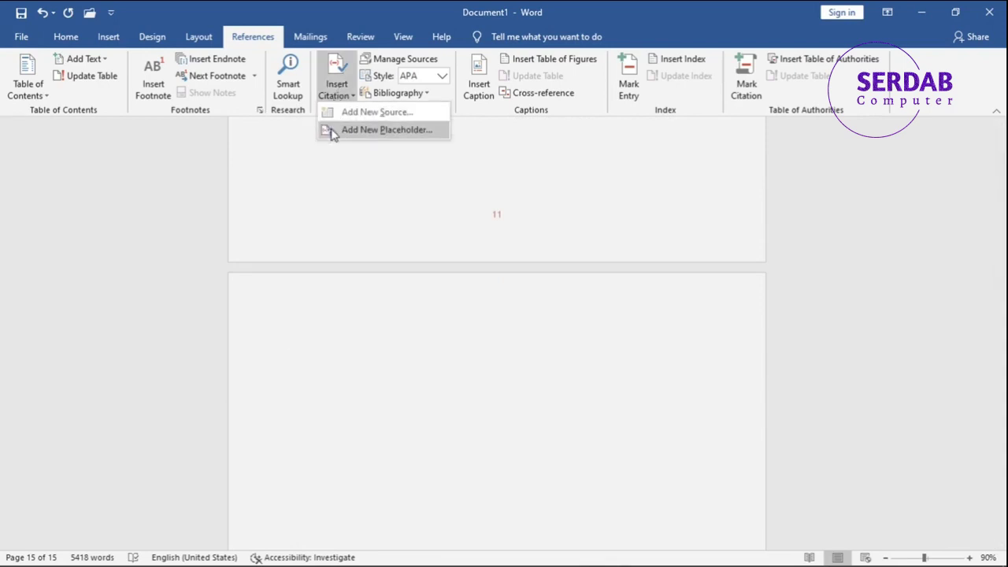
click(375, 117)
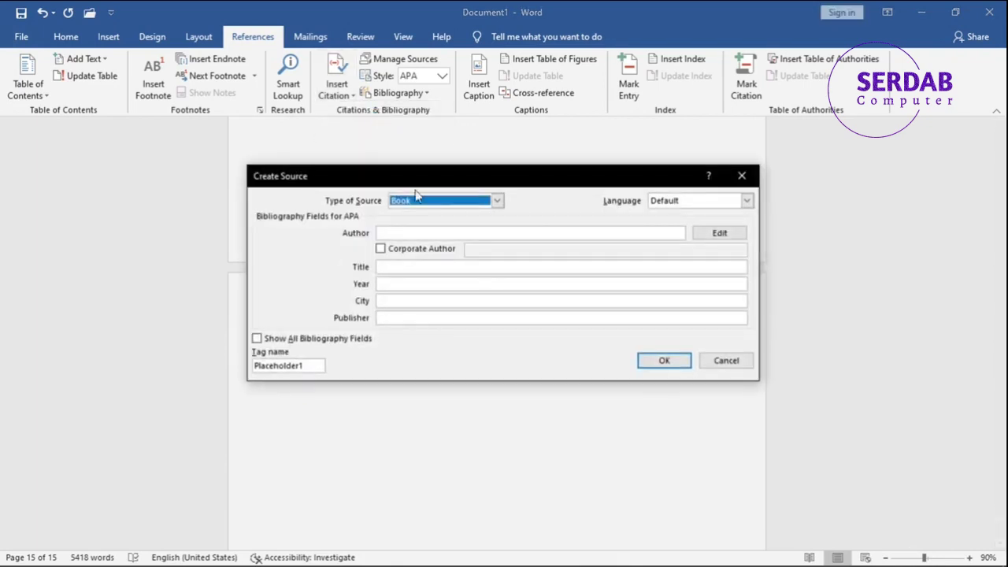
click(420, 203)
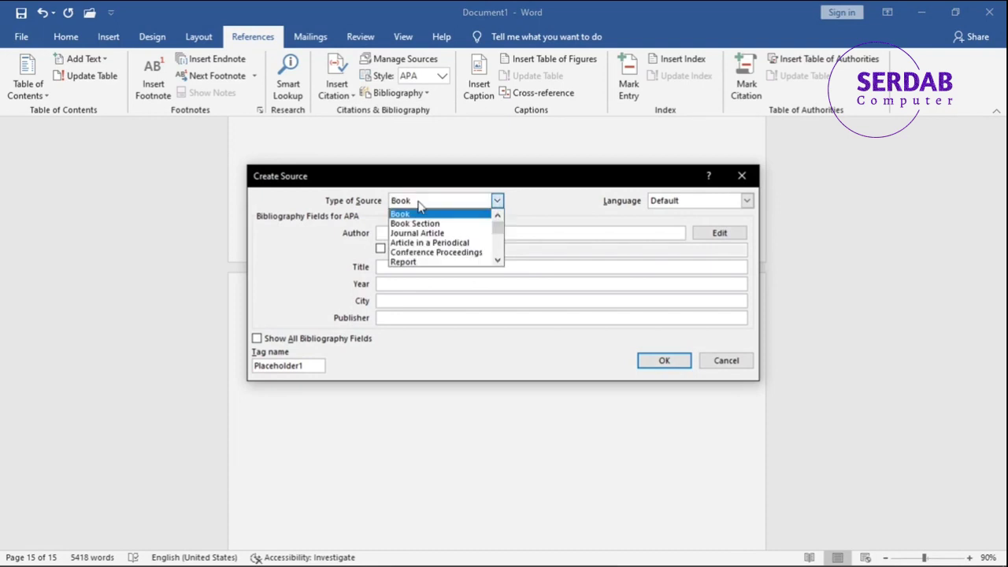
scroll(429, 244, down, 2)
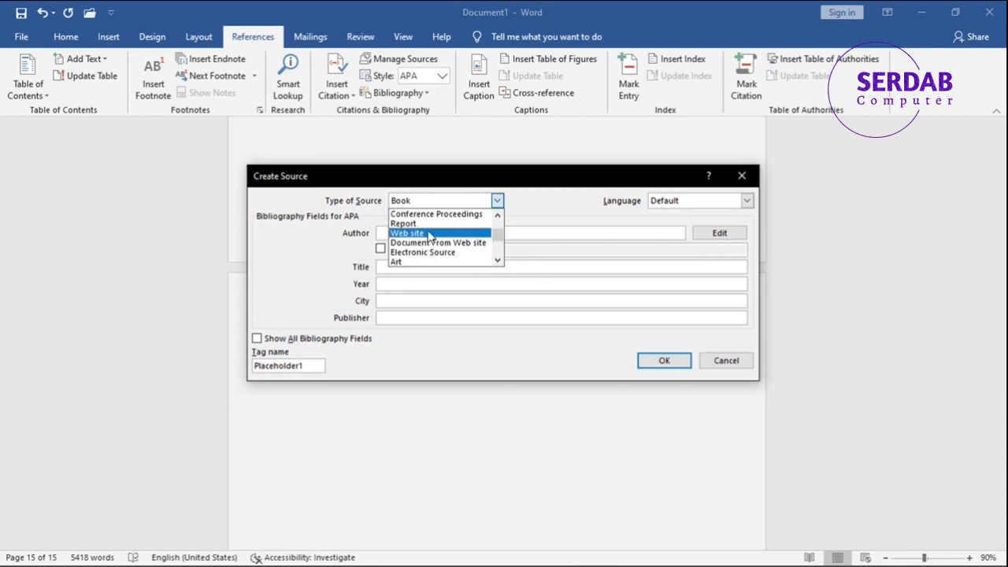
scroll(431, 260, up, 1)
scroll(430, 252, up, 2)
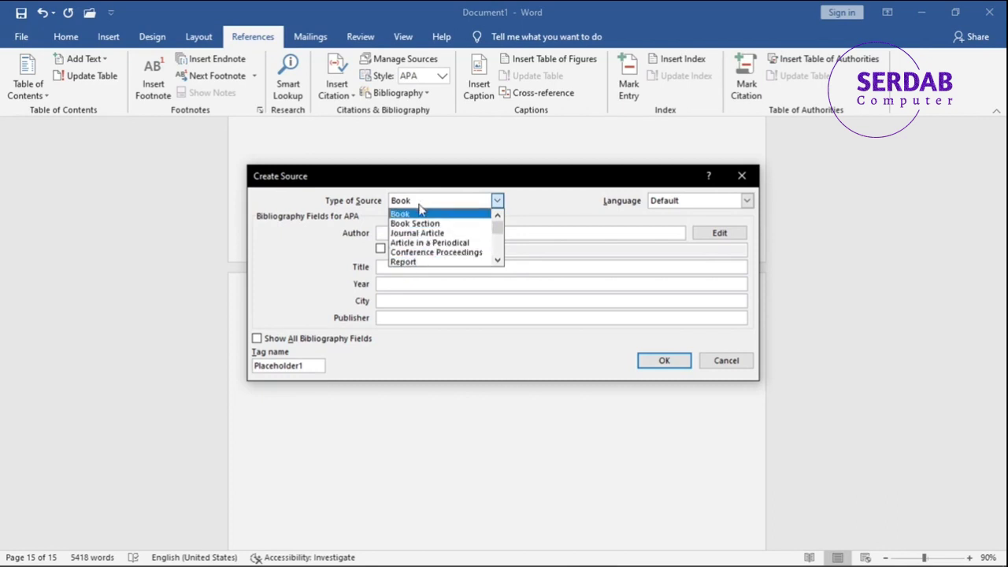
click(418, 214)
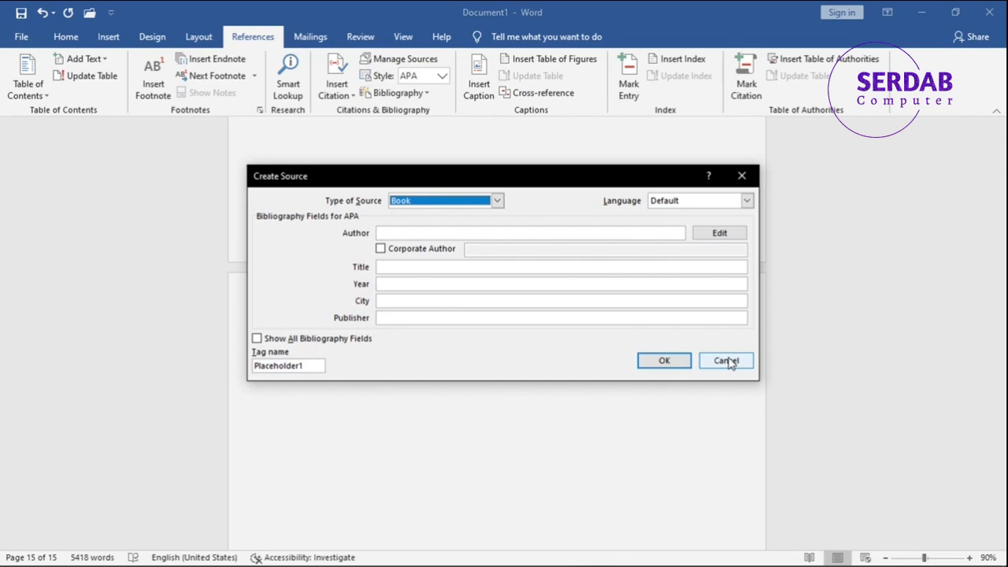
click(726, 360)
Step: Insert a new placeholder citation named Placeholder1 on the blank page
click(335, 90)
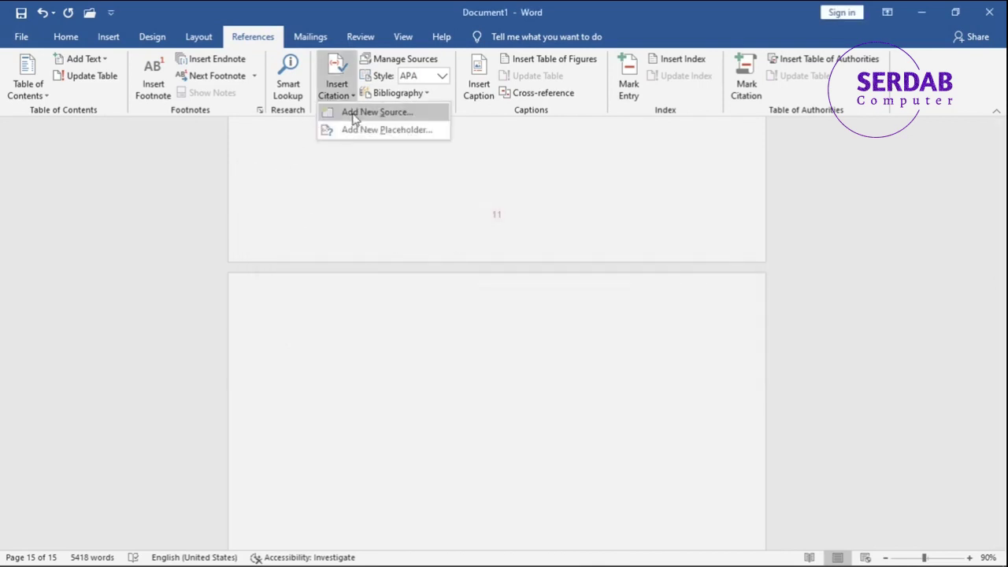
click(359, 129)
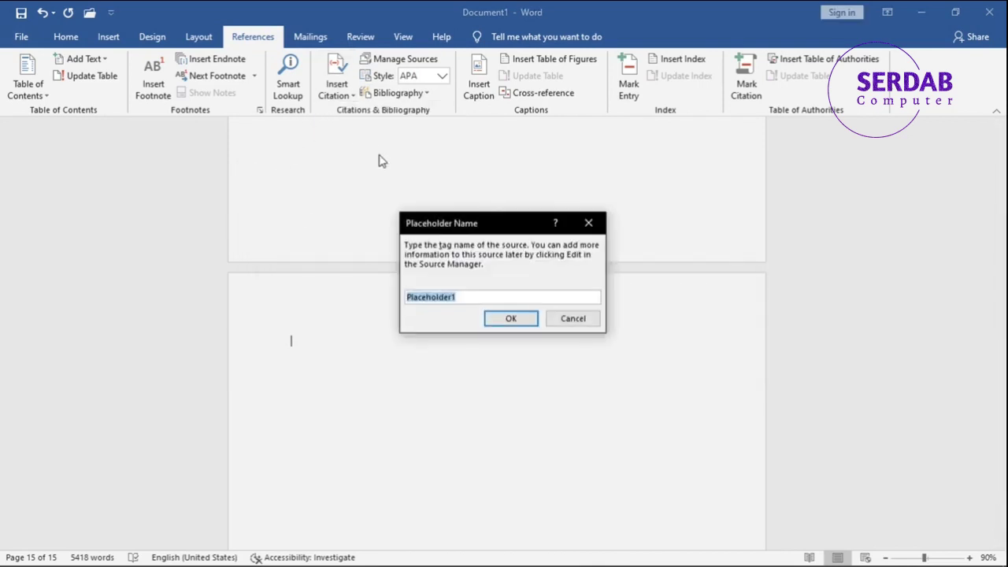
click(510, 318)
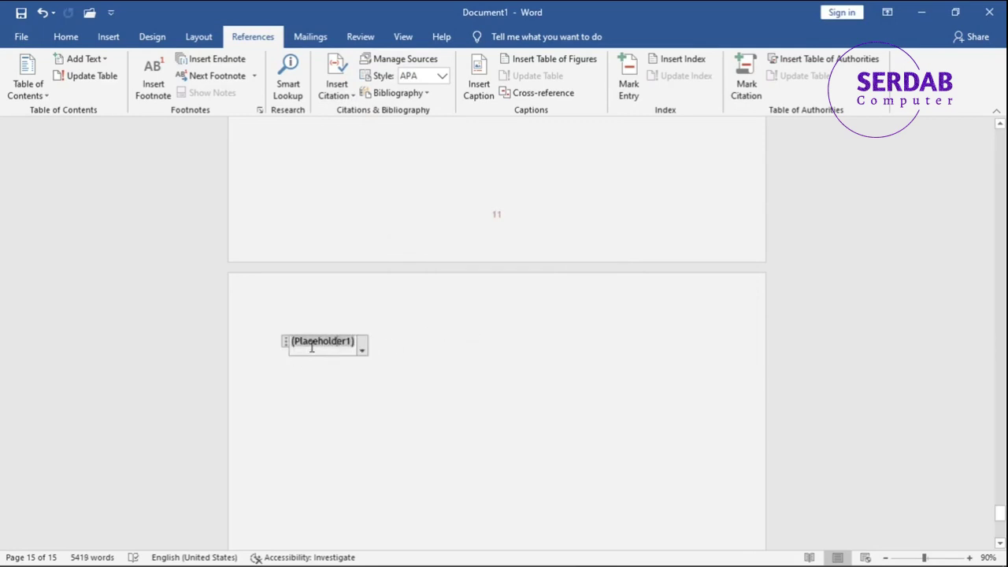
Step: Look at the citation's Edit Citation settings, cancel, then open Edit Source for Placeholder1
double_click(312, 348)
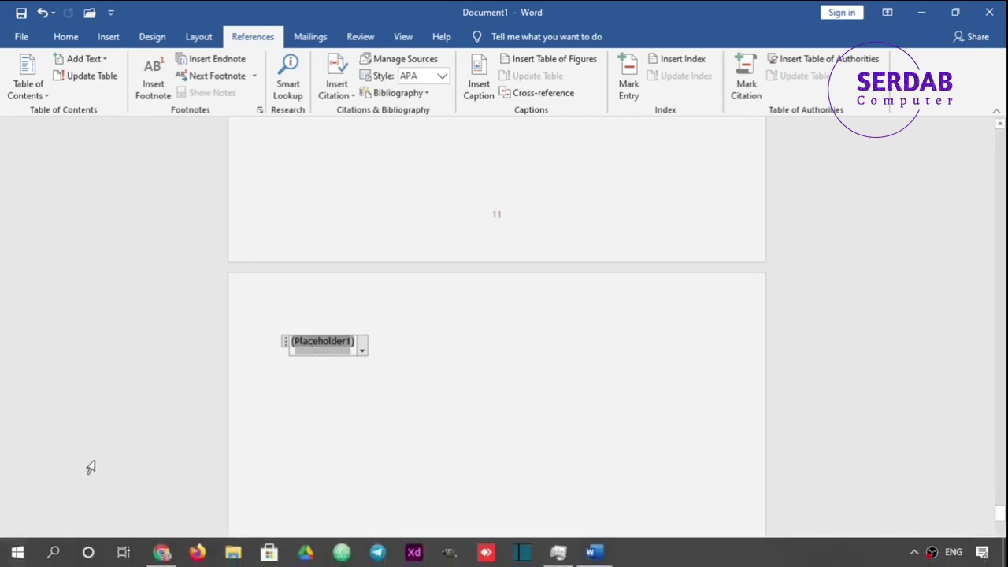
click(362, 350)
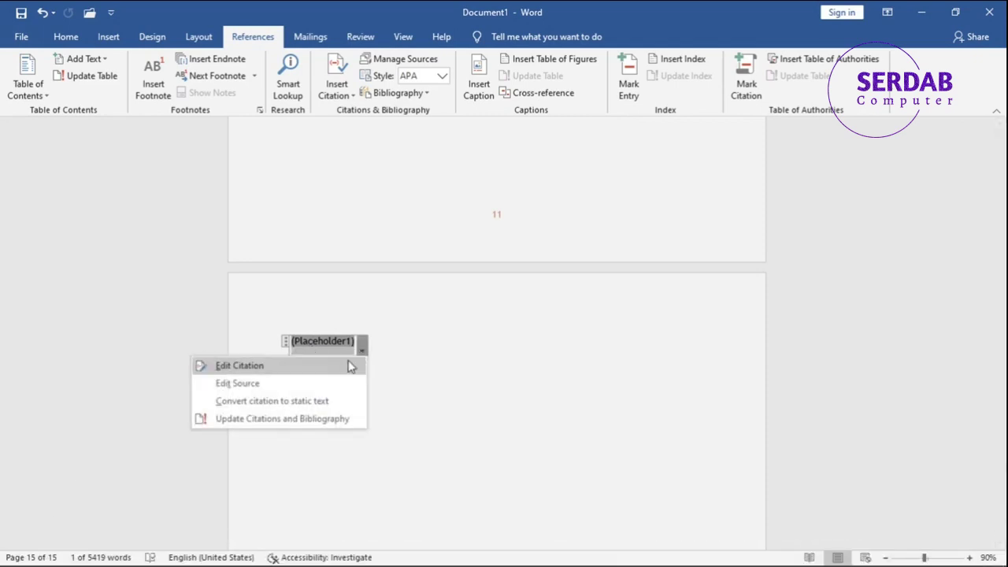
click(340, 367)
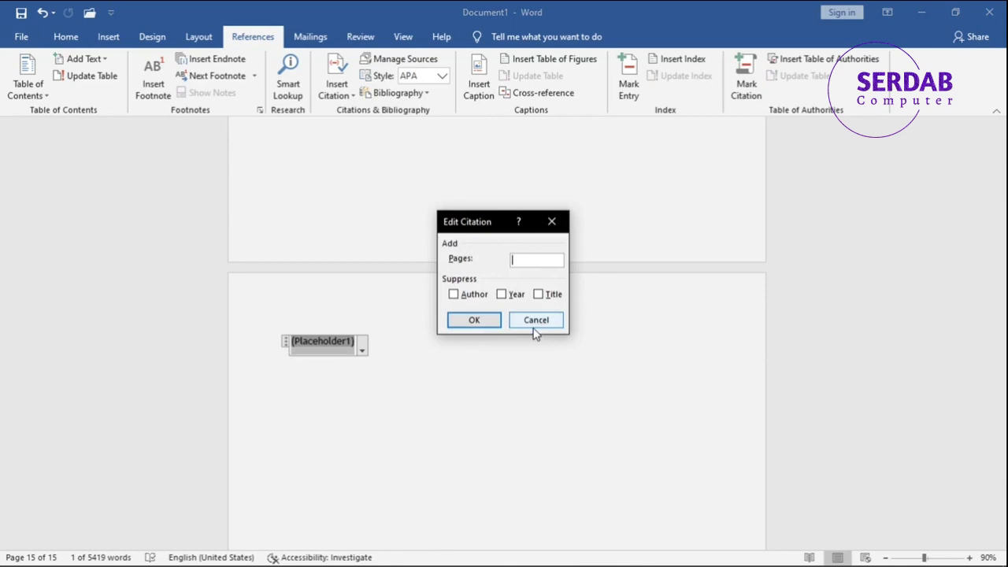
click(529, 323)
click(365, 348)
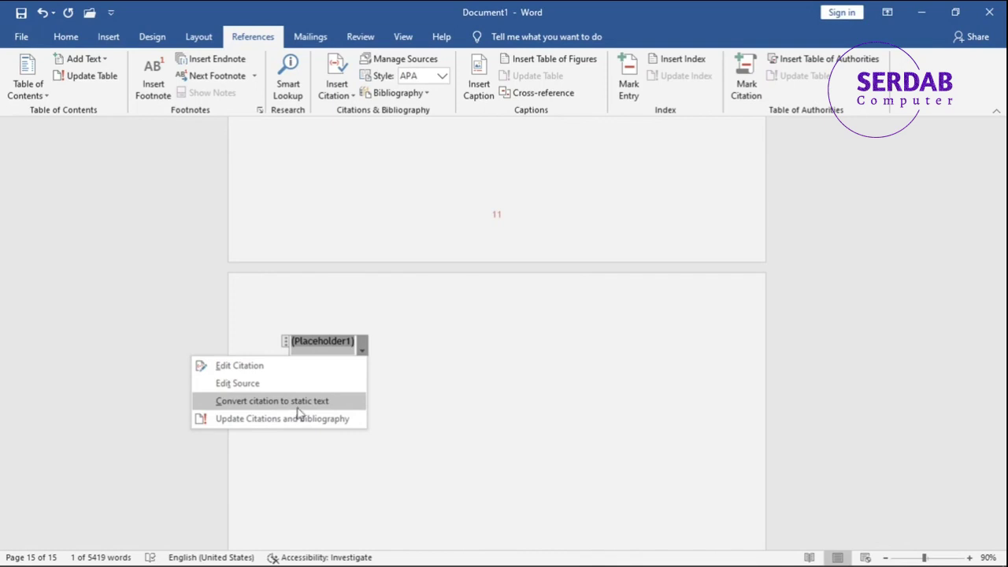
click(239, 383)
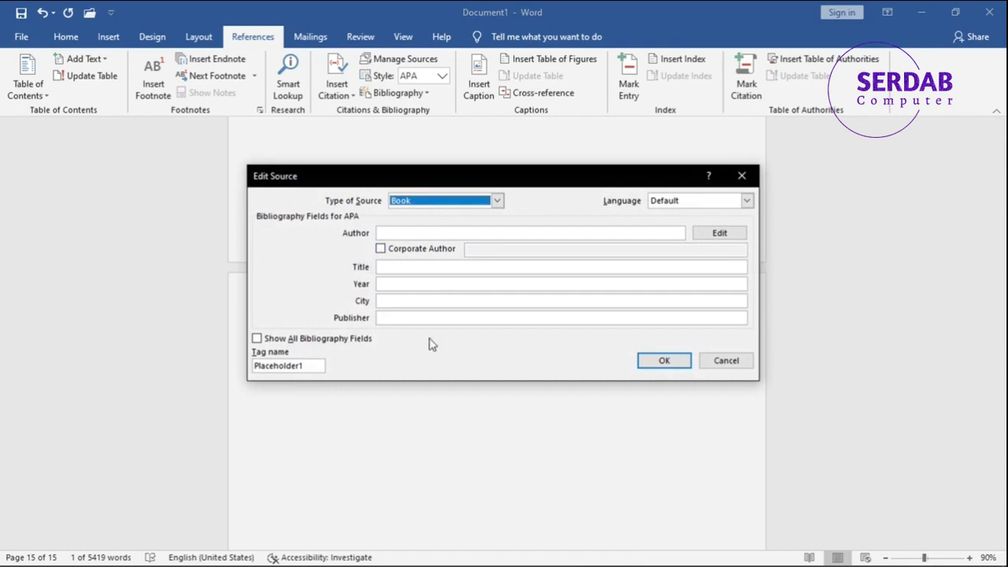
Step: Change the source's tag name from Placeholder1 to TypeYou so the citation shows (TypeYou)
double_click(308, 362)
text(Ty)
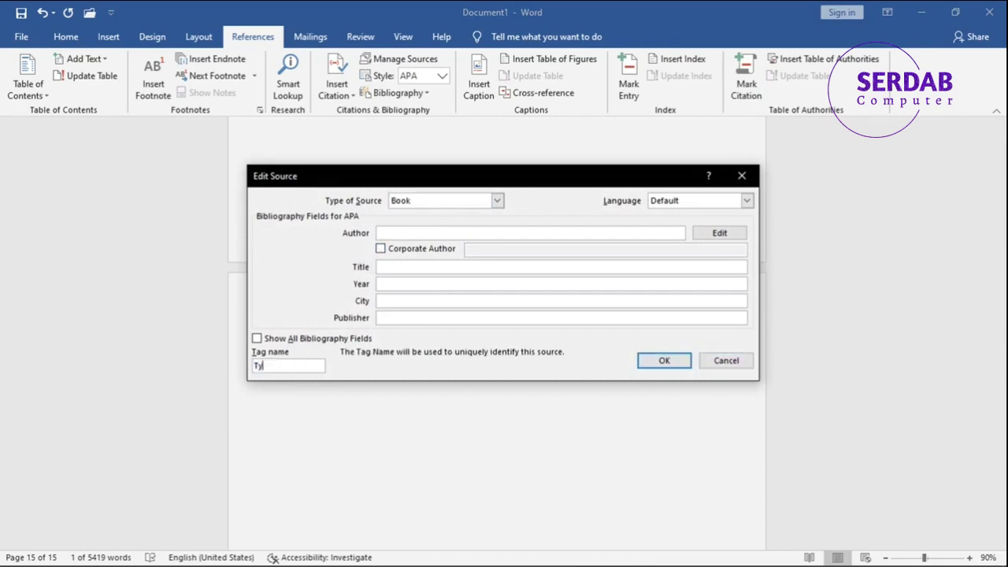
text(peYou)
click(646, 360)
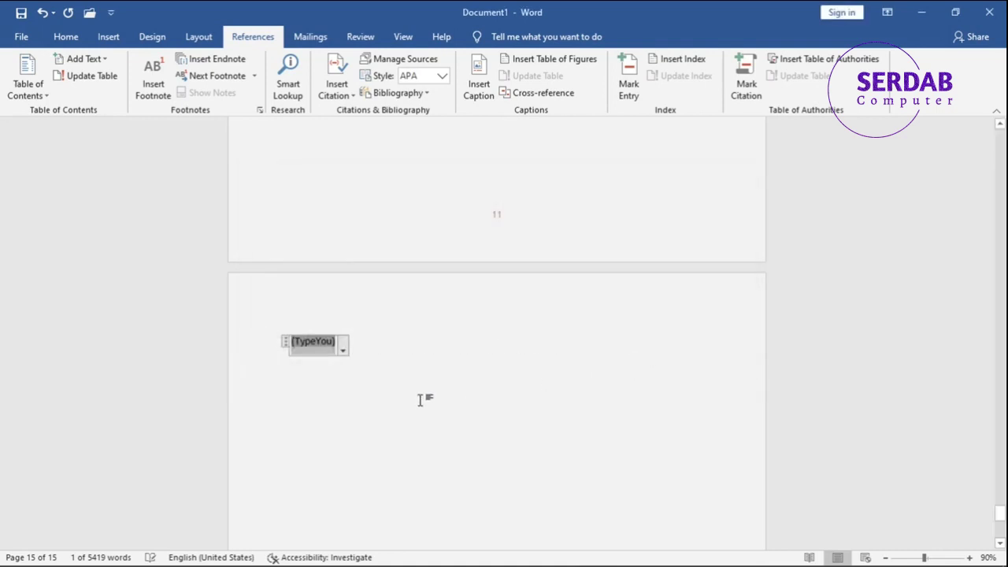
click(318, 342)
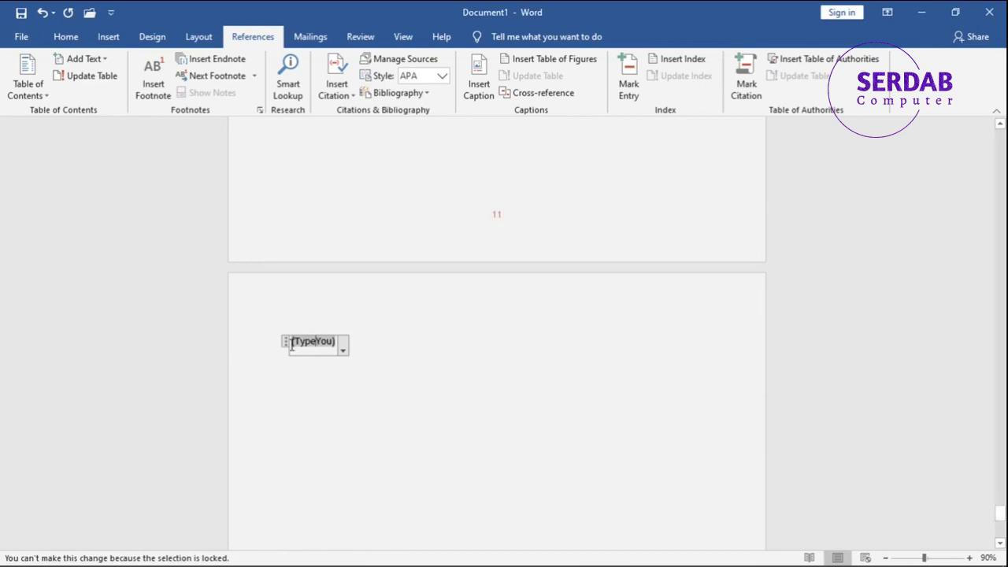
click(340, 347)
Step: Enter page 1 in the citation's Edit Citation settings so it reads (TypeYoup. 1)
click(326, 344)
click(344, 351)
click(331, 366)
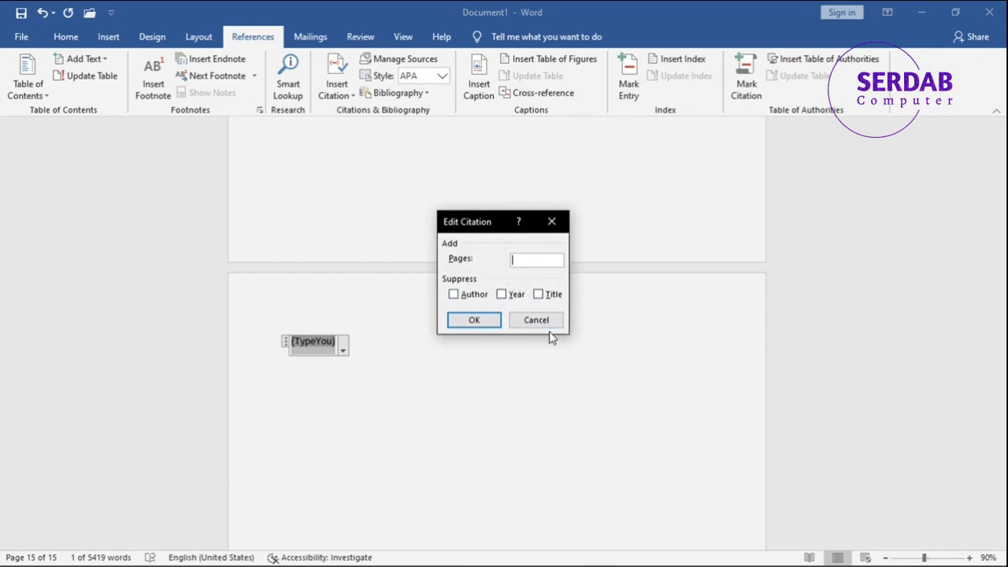
text(1)
click(499, 319)
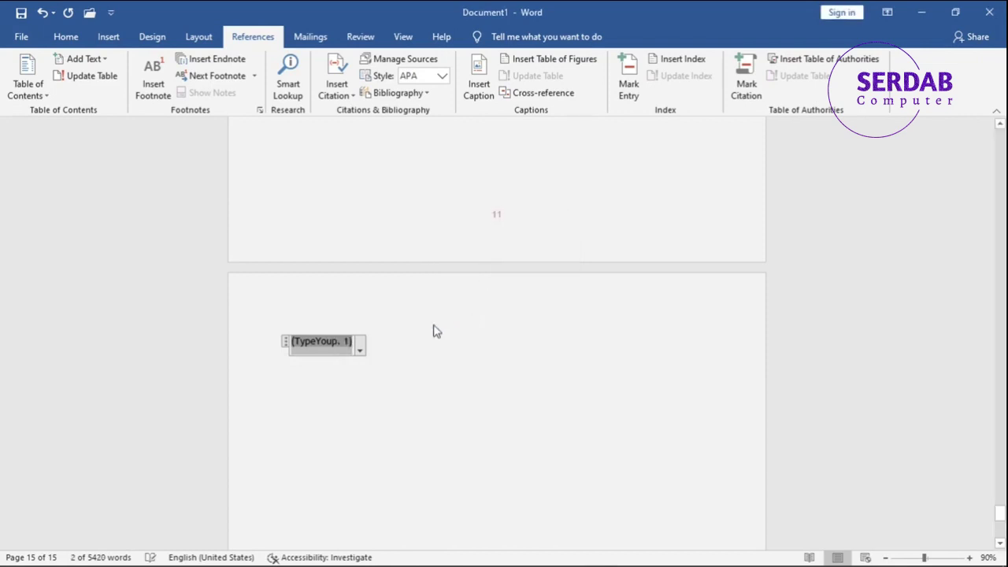
Step: Convert the citation to static text and undo it, then cancel its Edit Citation settings
click(360, 351)
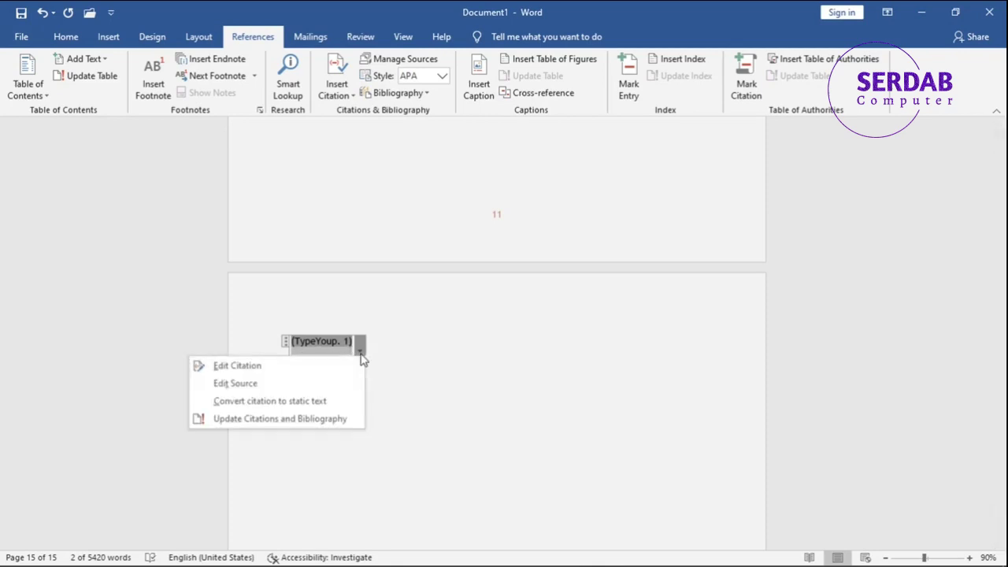
click(322, 398)
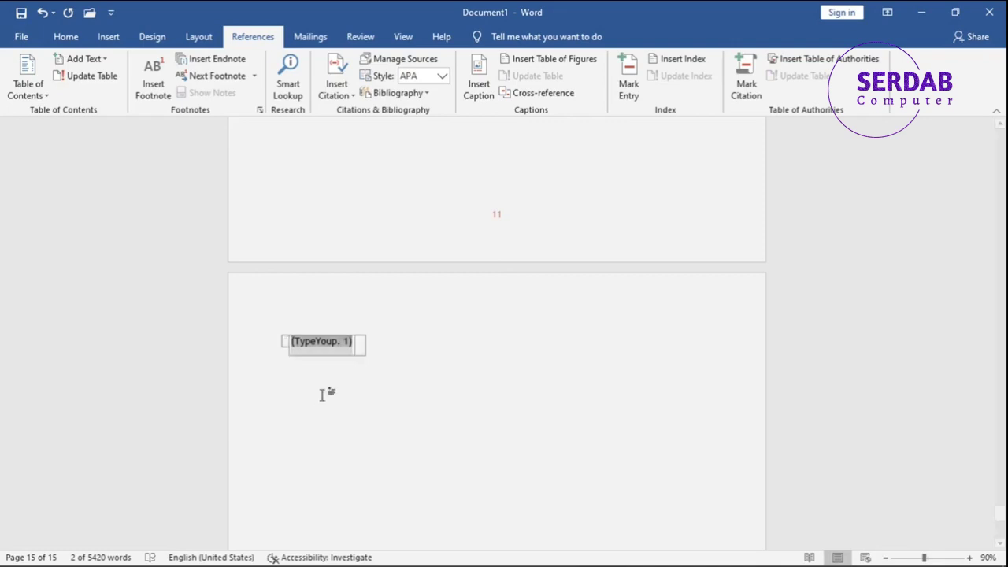
key(ctrl+z)
click(360, 350)
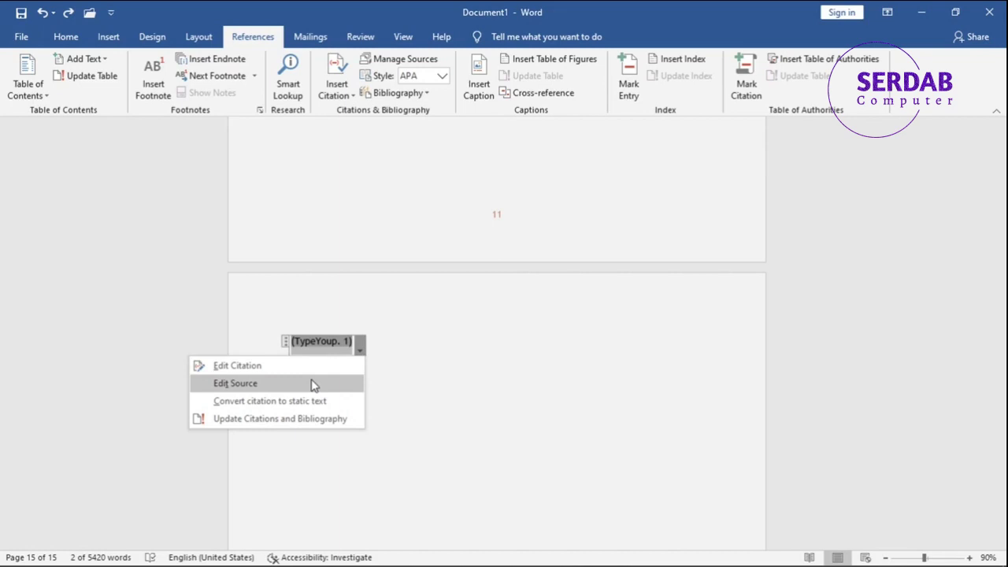
click(207, 365)
click(532, 320)
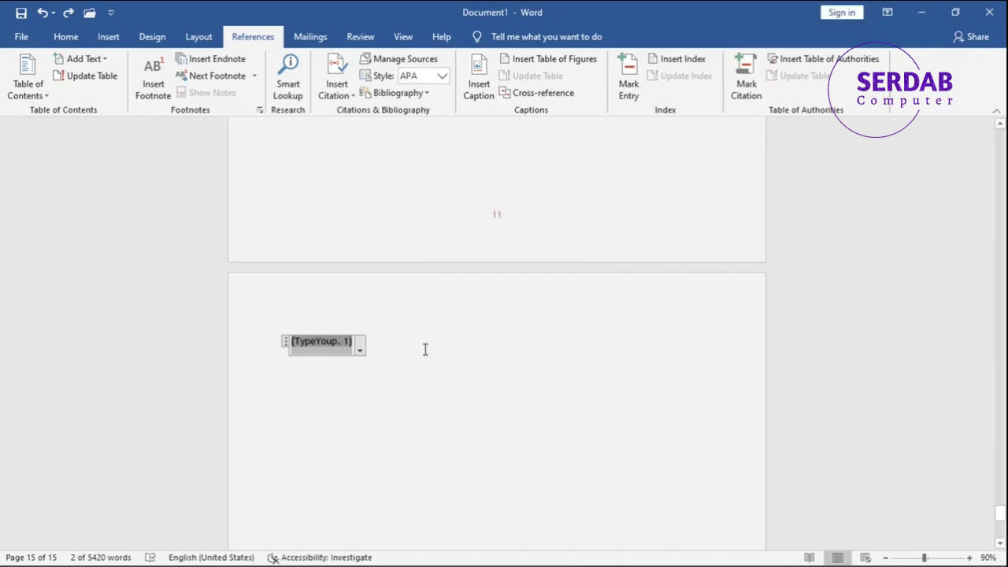
Step: Open and close the TypeYou source's Edit Source form, then delete the citation
click(359, 348)
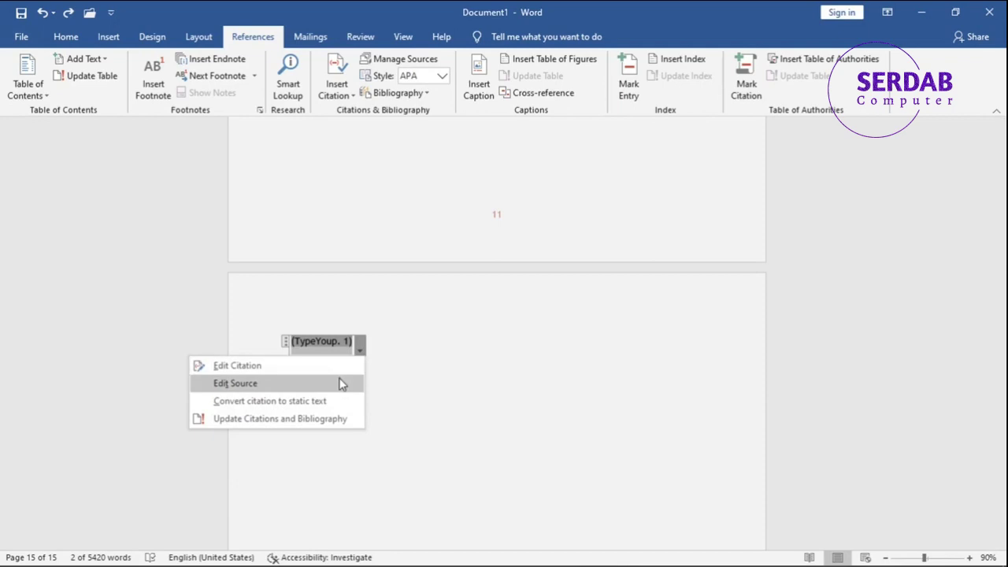
click(341, 384)
click(415, 232)
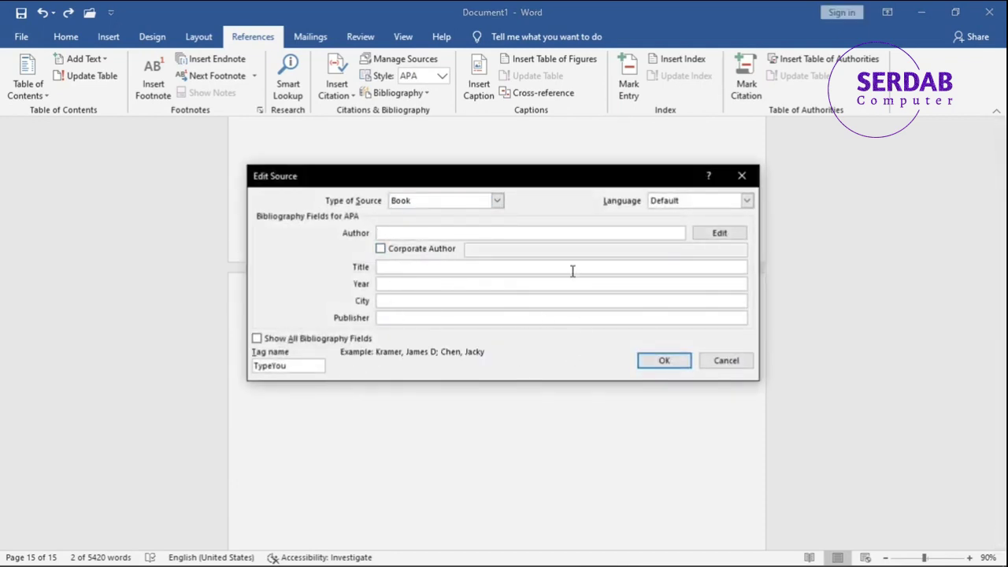
click(732, 368)
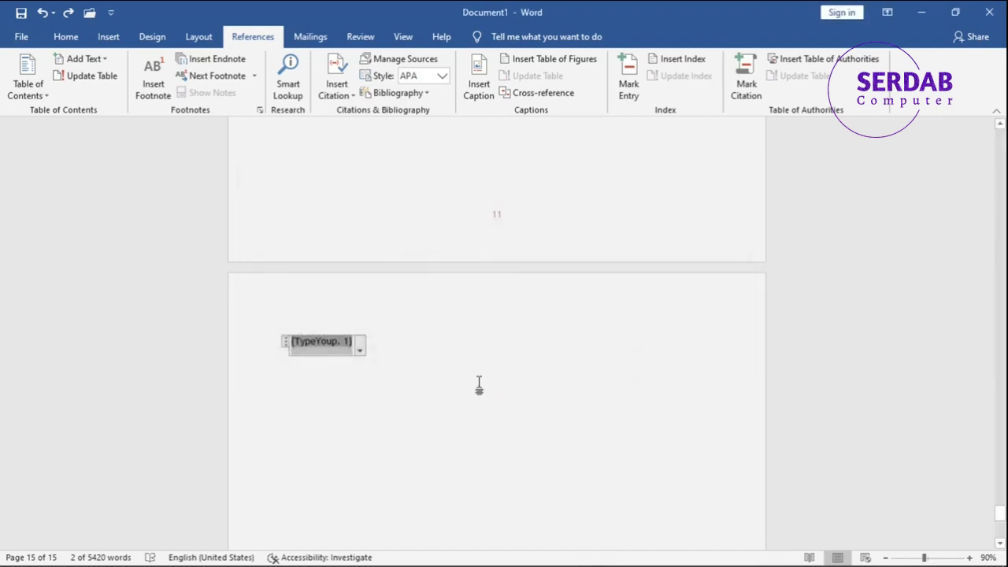
key(Delete)
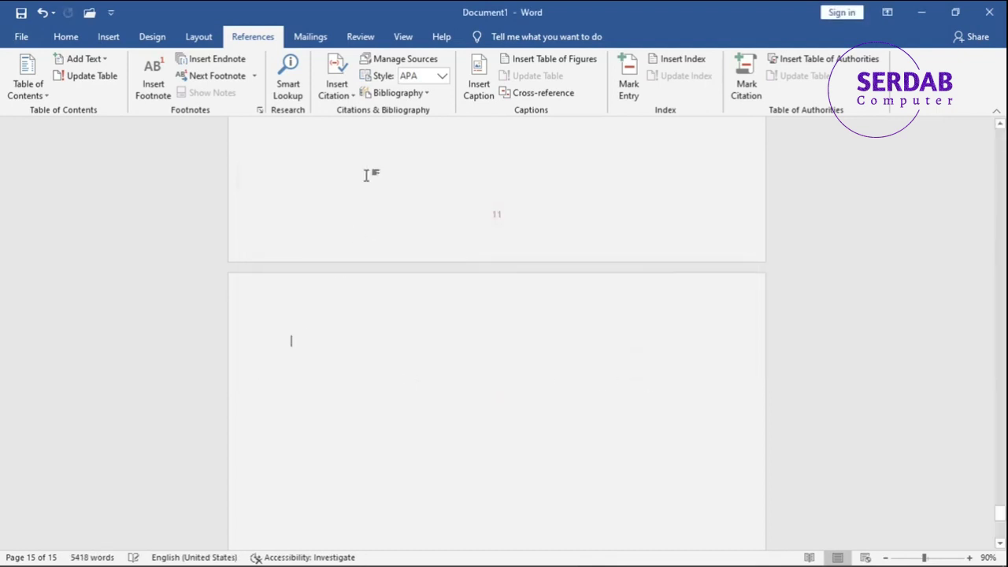
Step: Open the Insert Citation source list, where TypeYou is the only saved source
click(337, 88)
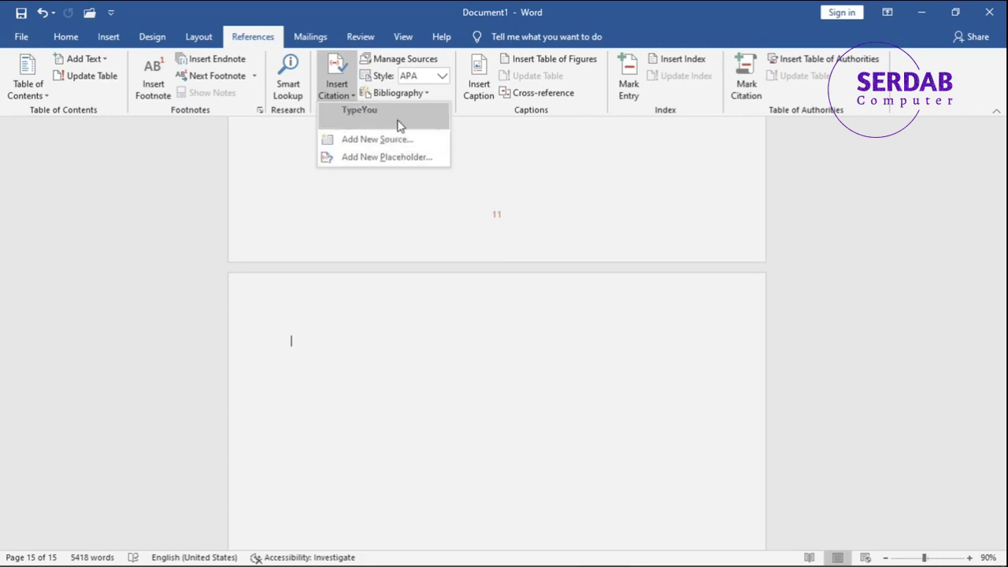
click(454, 75)
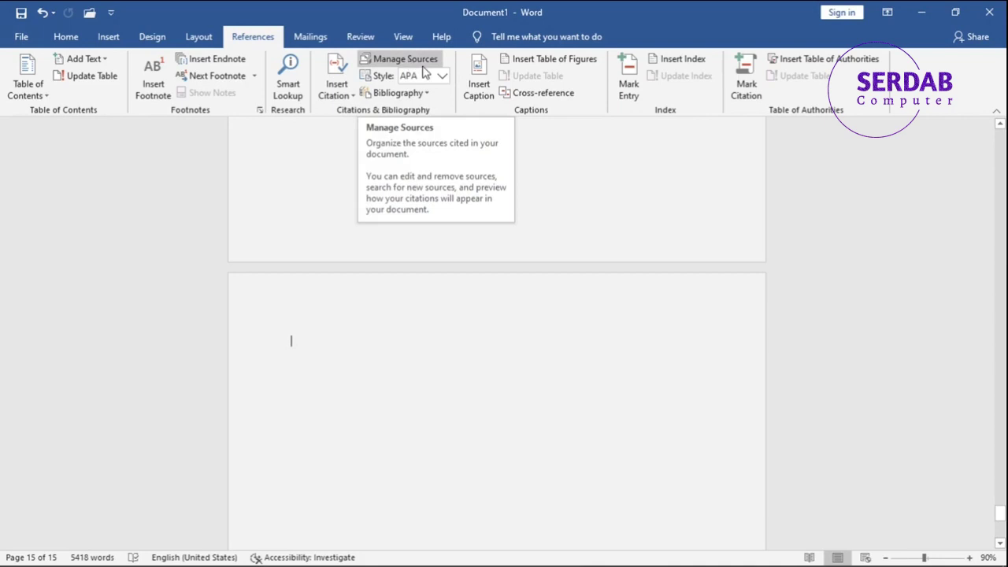
click(440, 76)
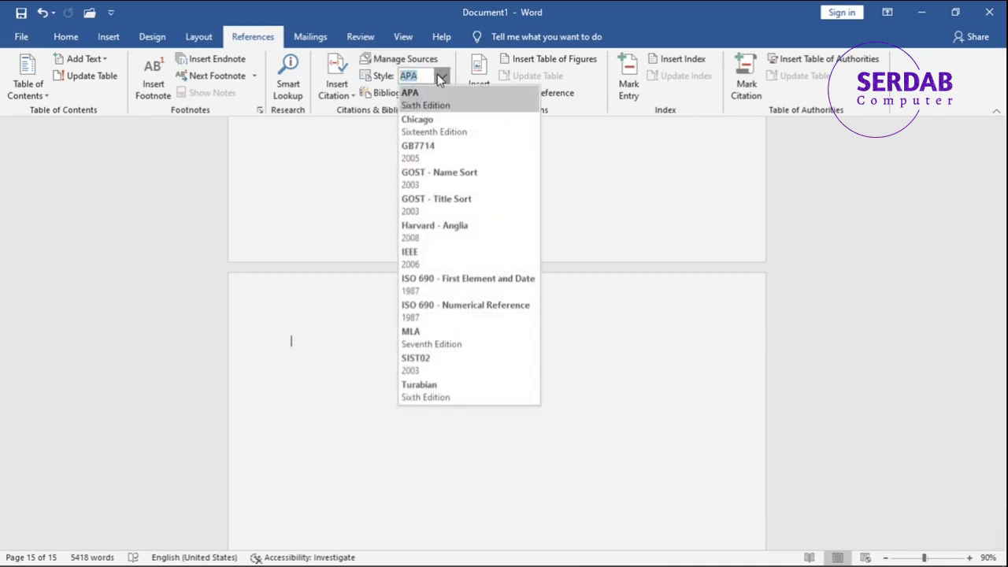
click(441, 76)
click(418, 93)
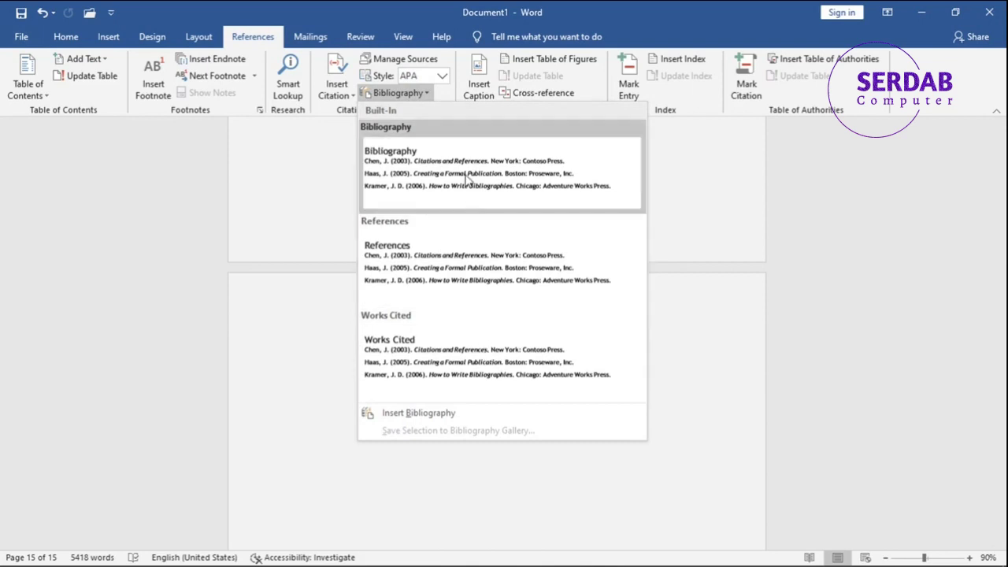
click(432, 418)
click(306, 342)
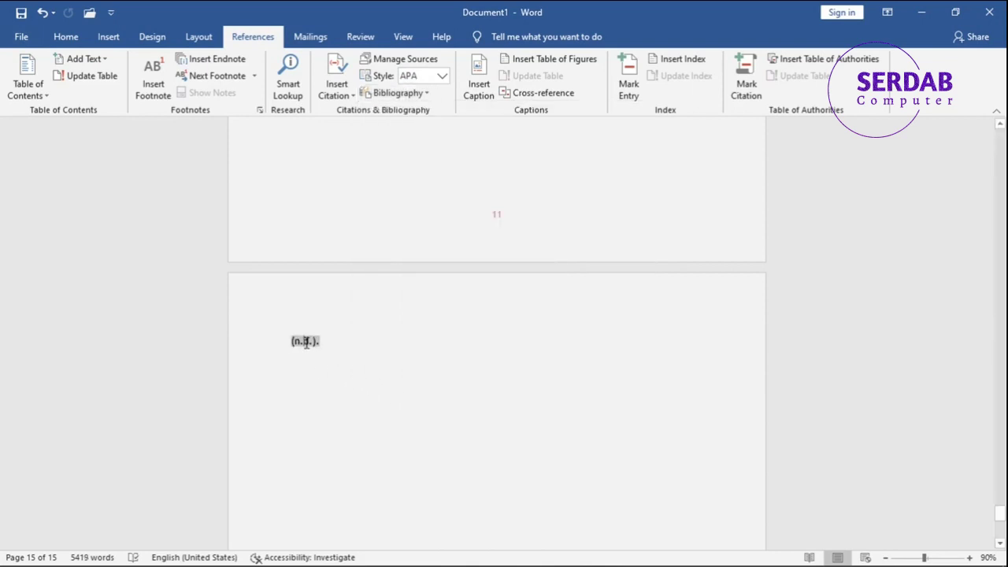
key(ctrl+z)
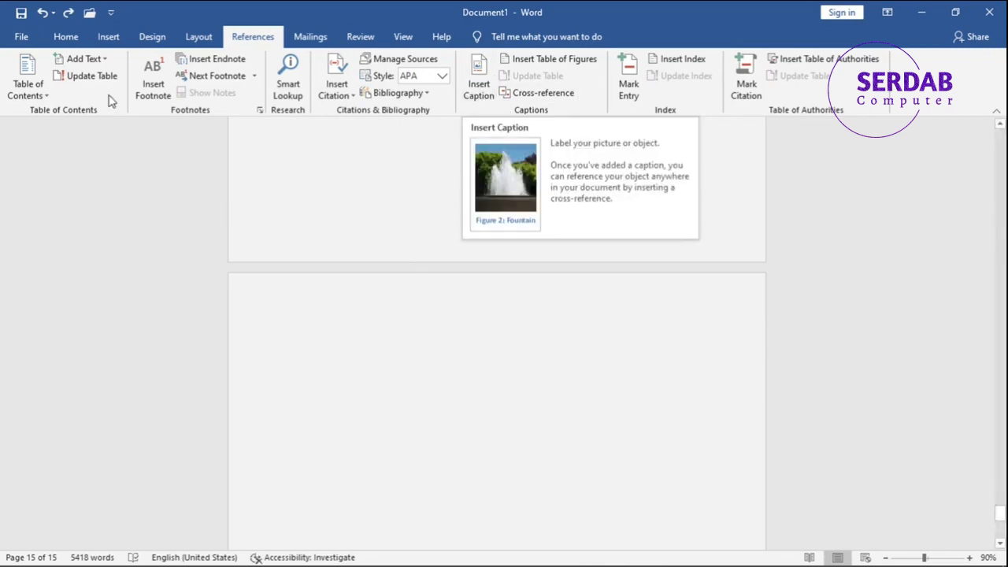
Step: Insert the photo on the blank last page and shrink it to under a third of its size
click(109, 37)
click(163, 59)
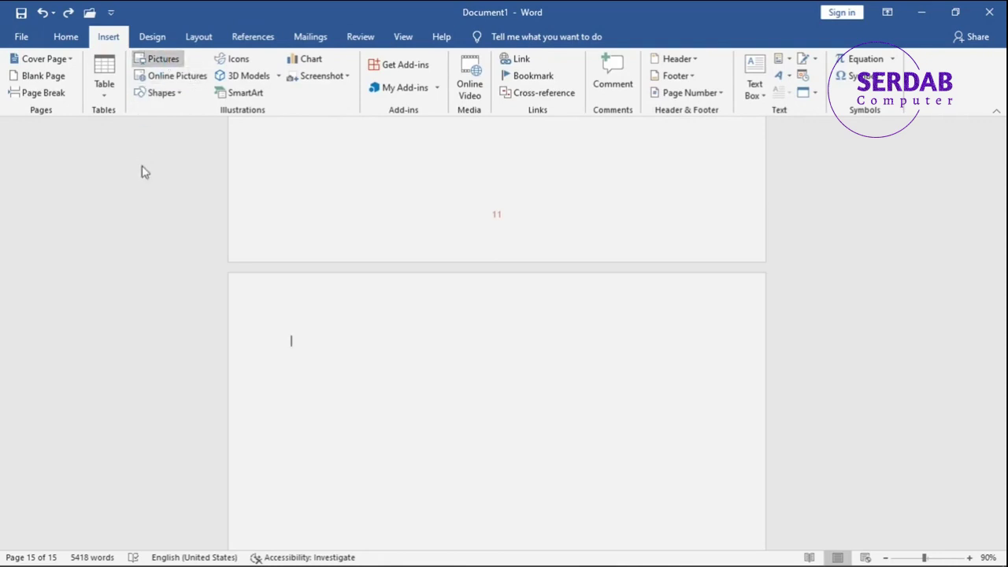
key(Escape)
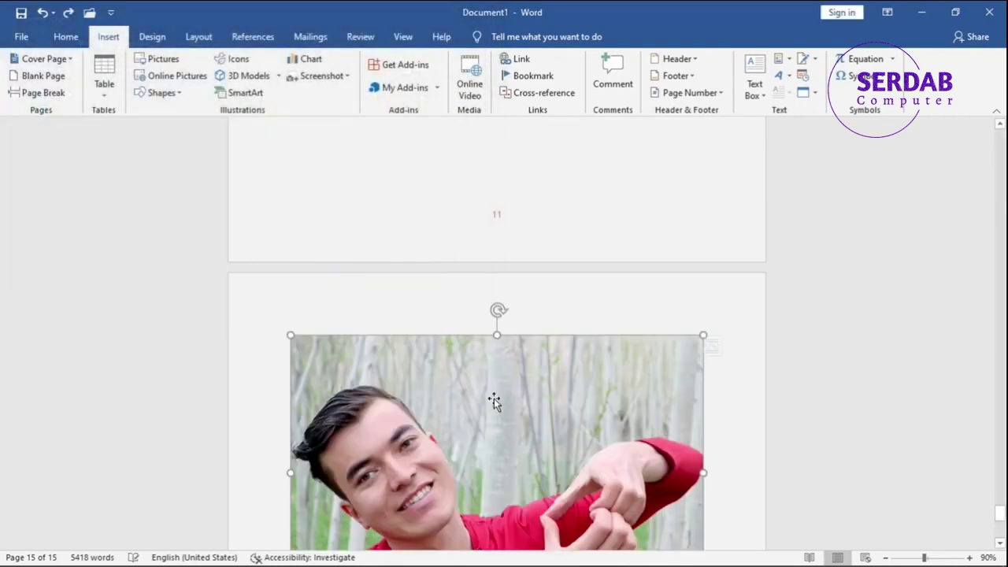
scroll(495, 401, down, 3)
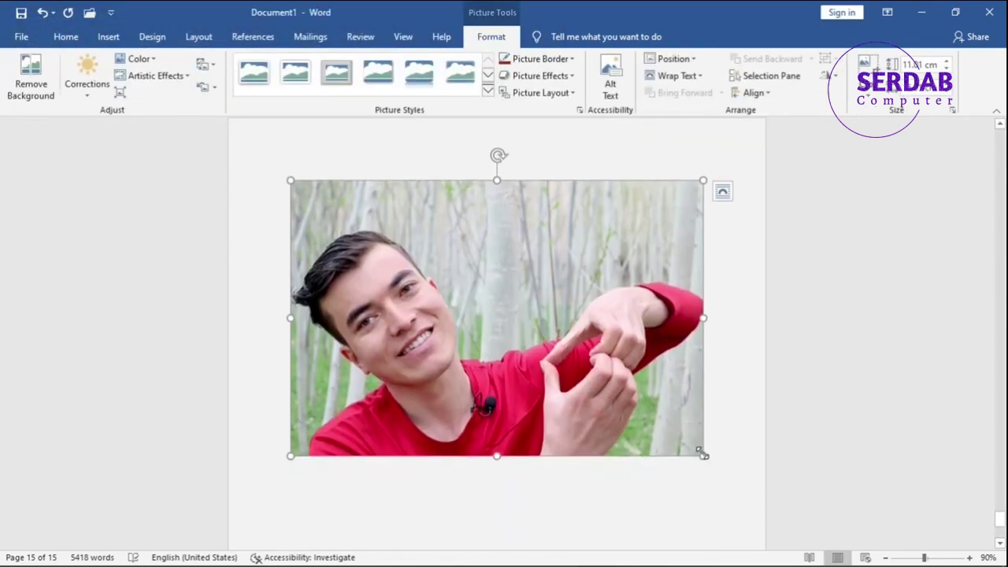
drag(701, 454, 394, 282)
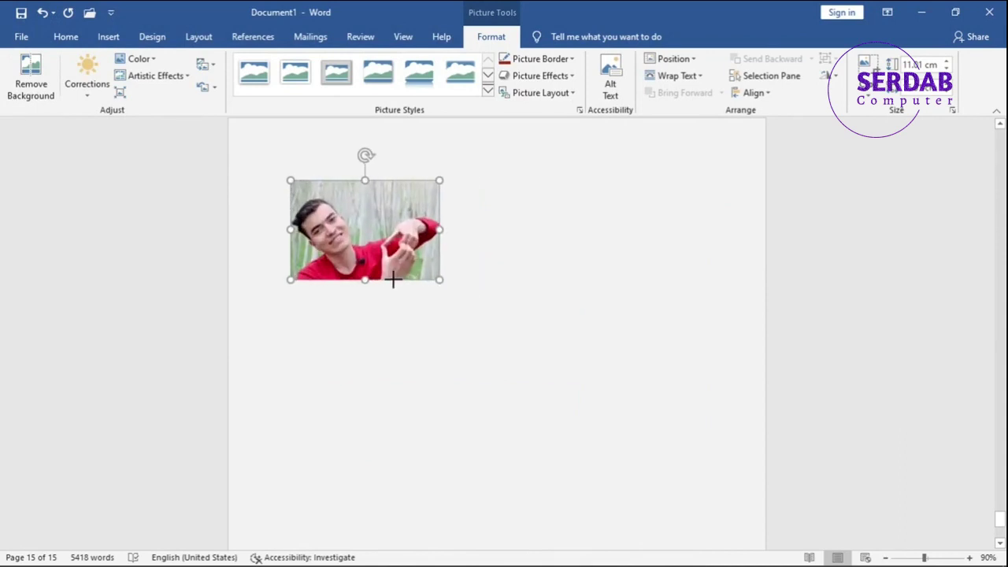
click(233, 38)
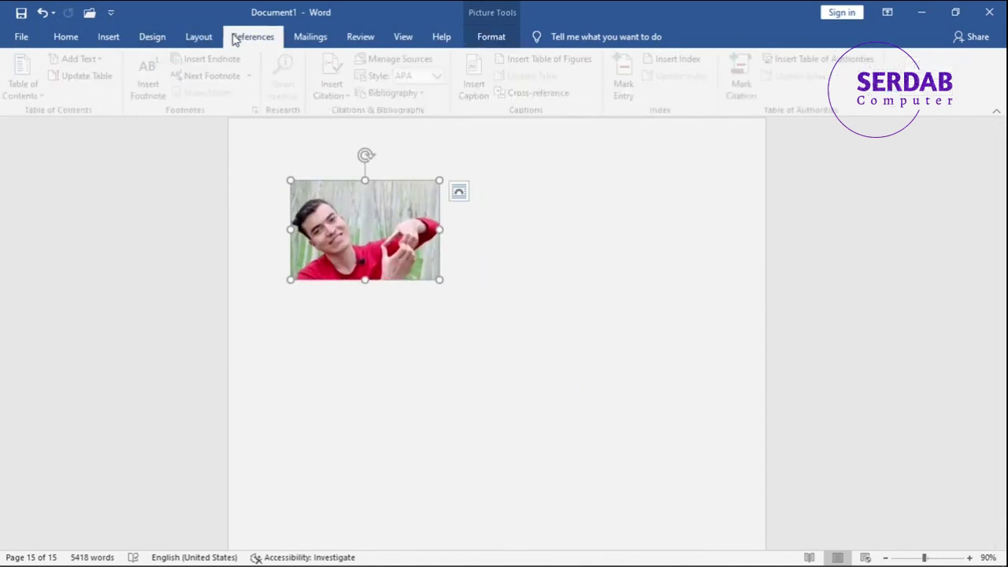
Step: Caption the photo 'Figure 1' with label Figure below it, leaving Numbering and AutoCaption unchanged
click(478, 85)
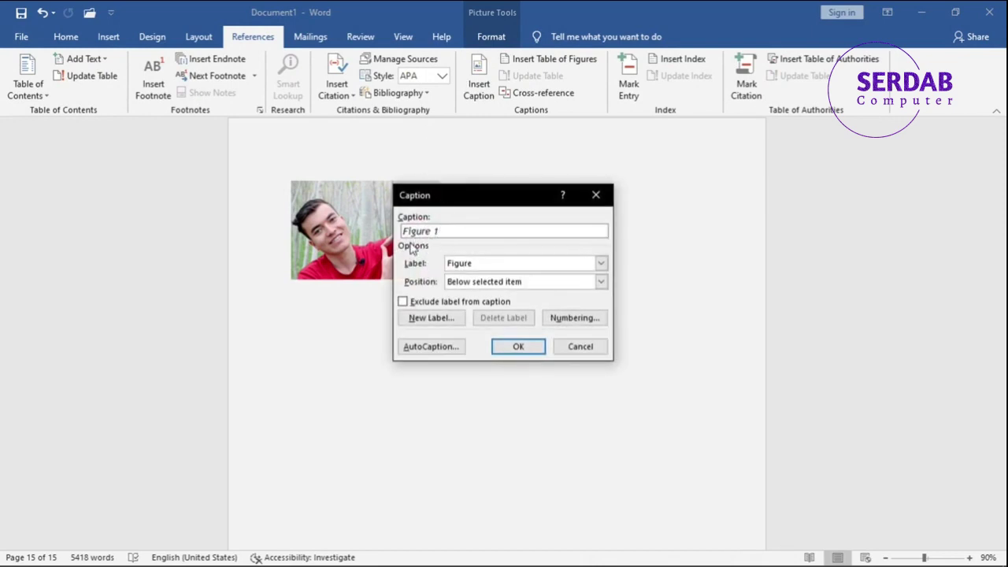
click(454, 269)
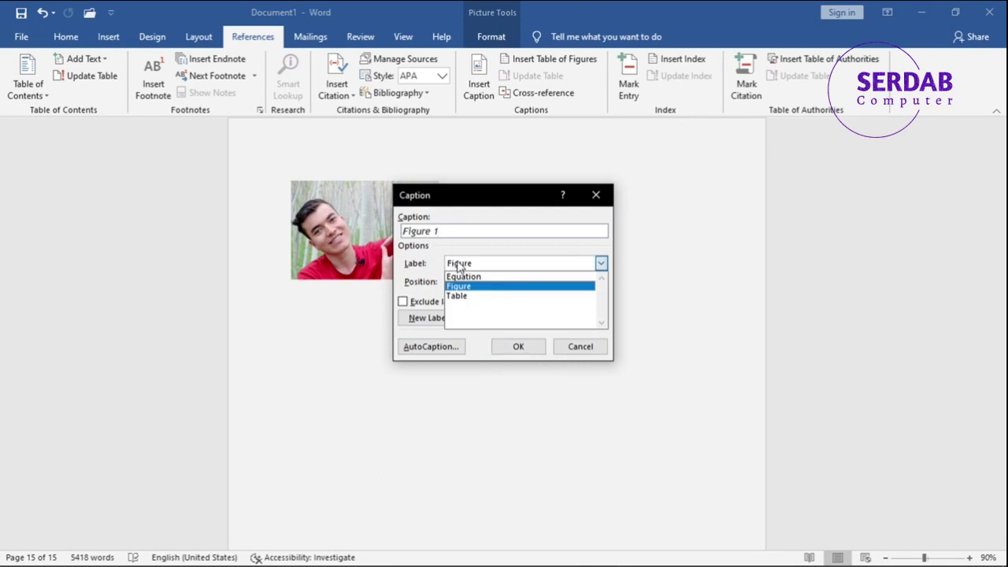
click(459, 267)
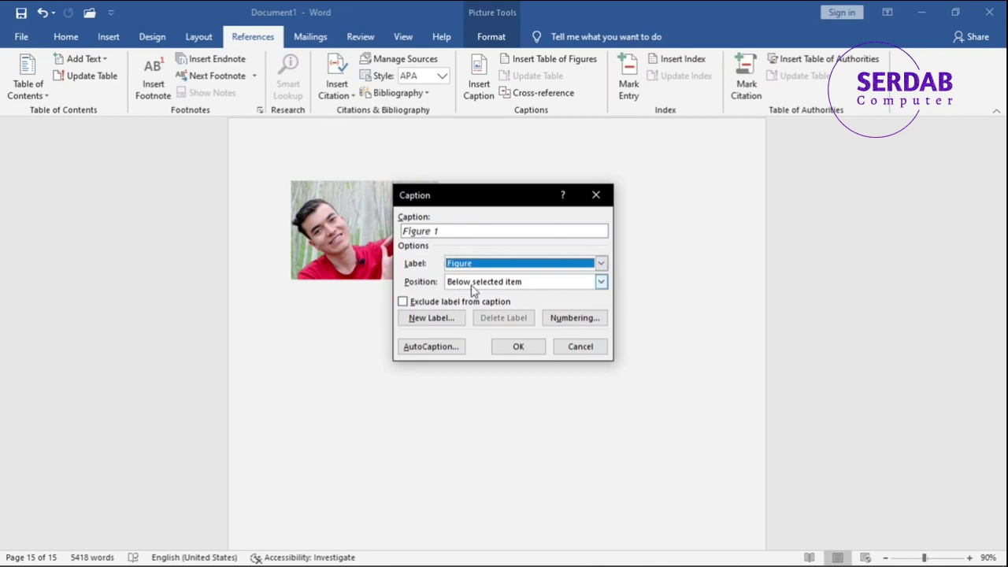
click(472, 283)
click(464, 300)
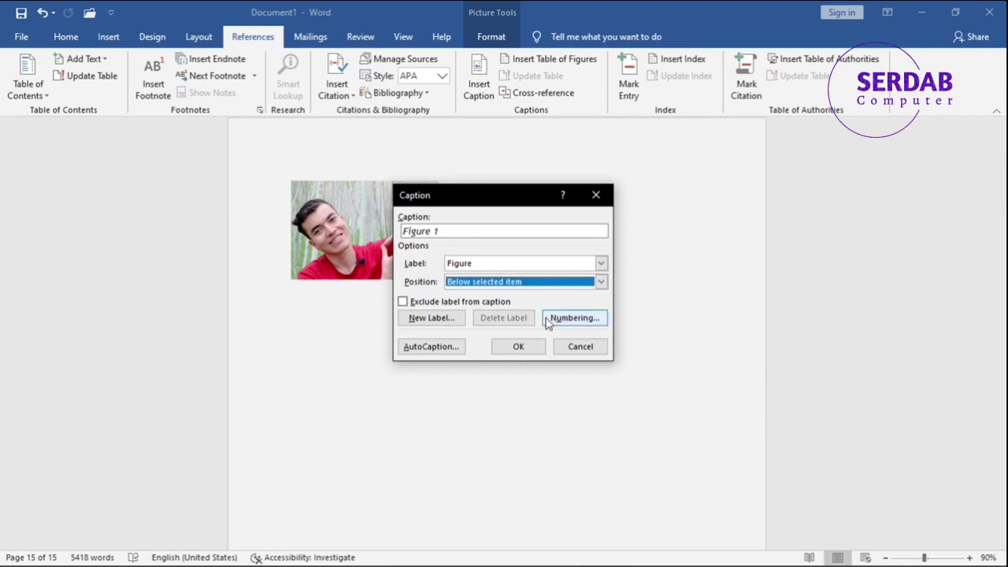
click(573, 317)
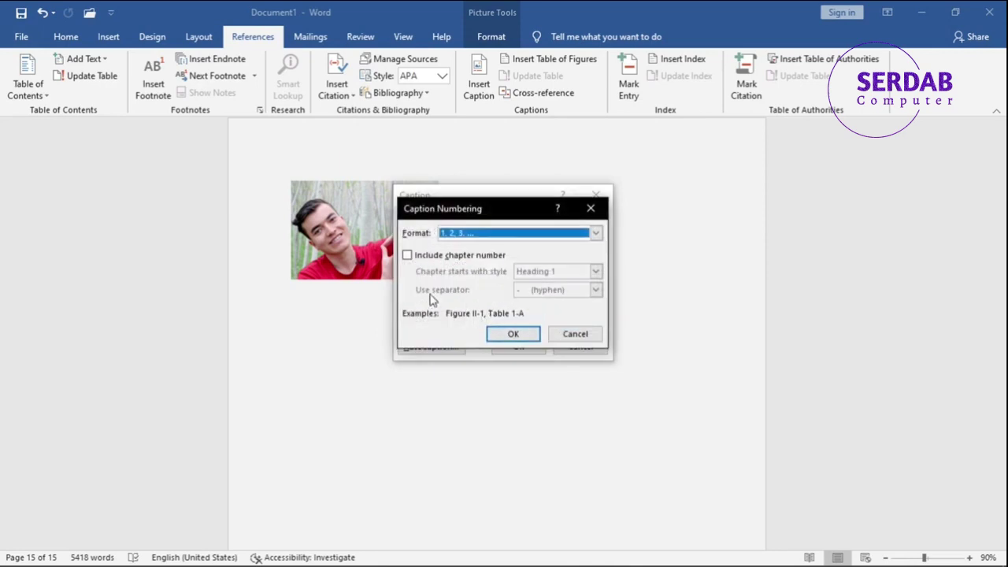
click(564, 337)
click(430, 351)
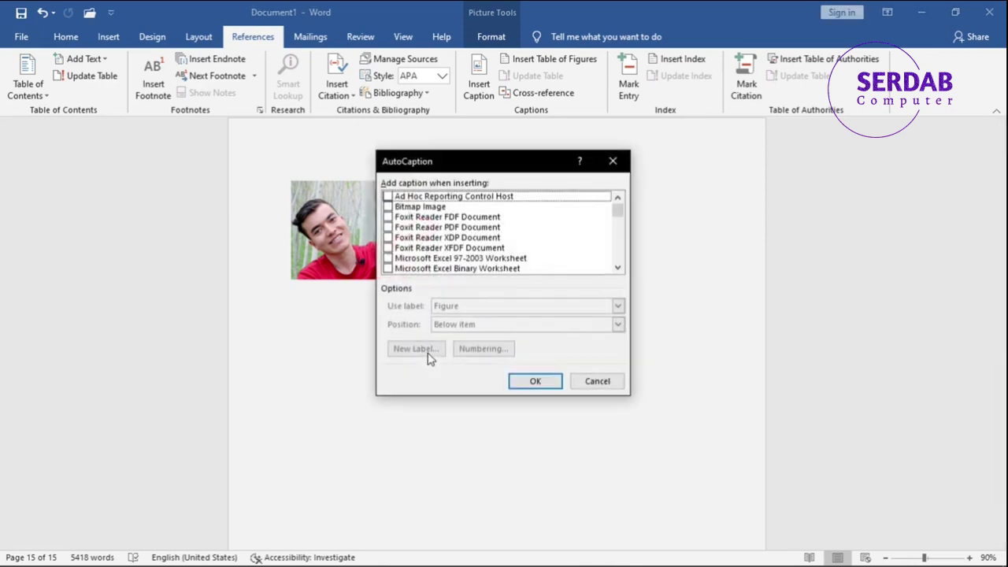
scroll(423, 220, down, 8)
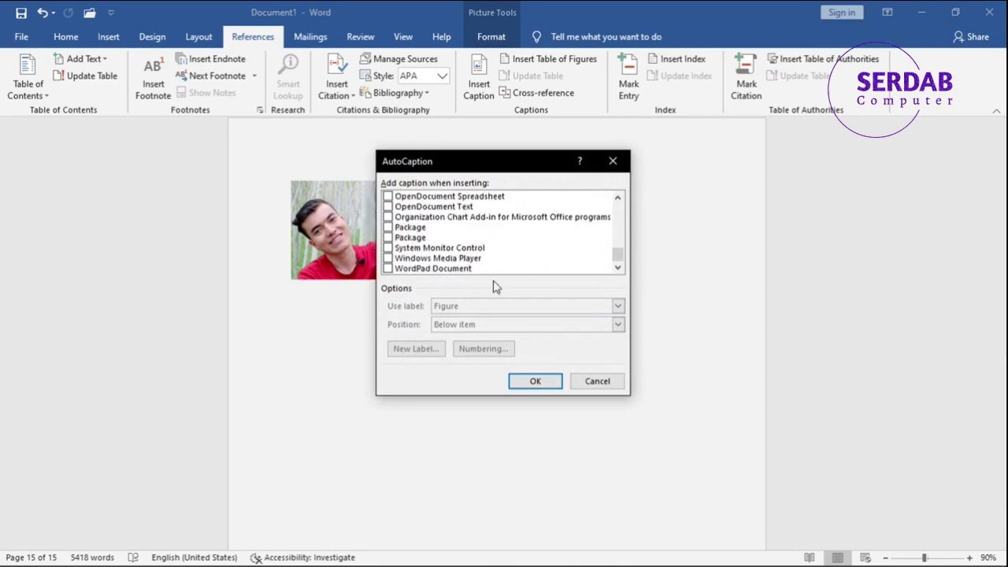
click(597, 380)
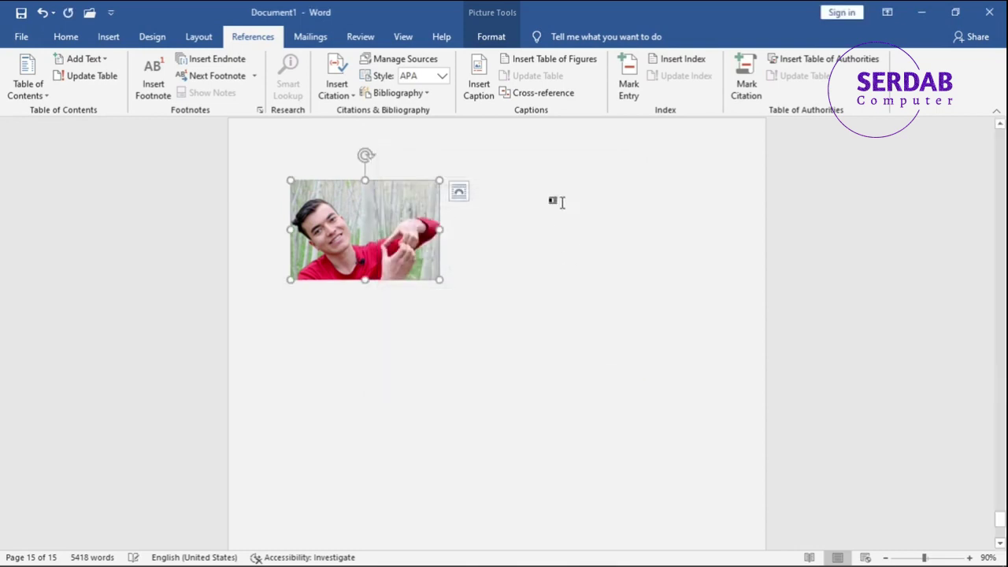
click(486, 93)
Step: Confirm the Figure 1 caption and insert a table of figures on a new line beneath it
click(522, 345)
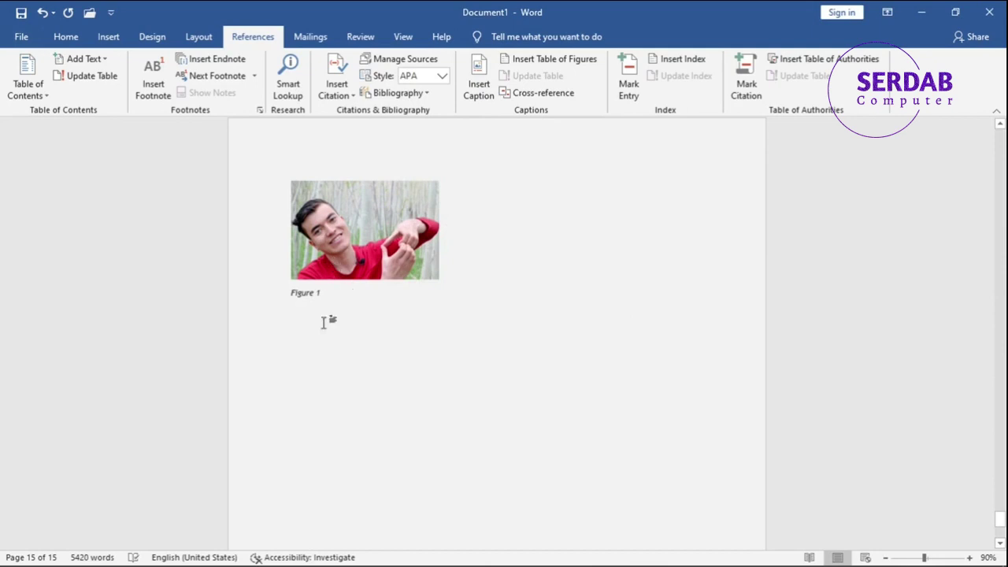
key(Return)
click(547, 59)
click(597, 428)
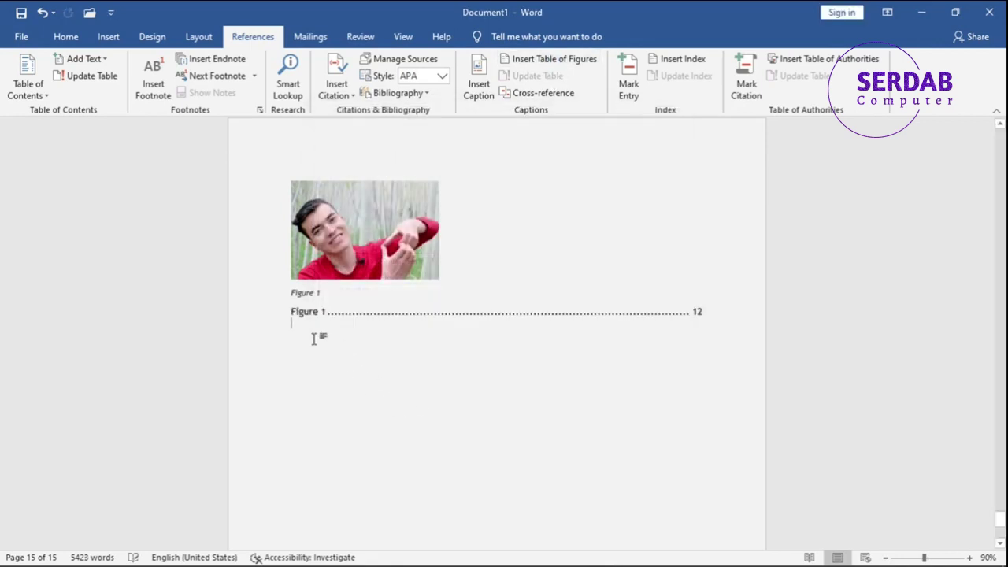
Step: Open the Cross-reference dialog from the table of figures and close it without inserting anything
click(332, 312)
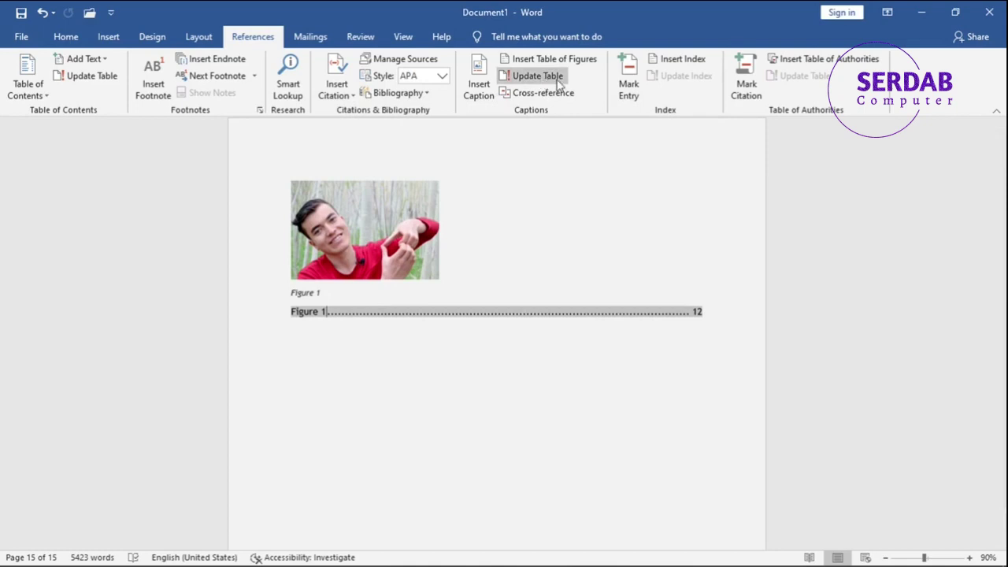
click(542, 101)
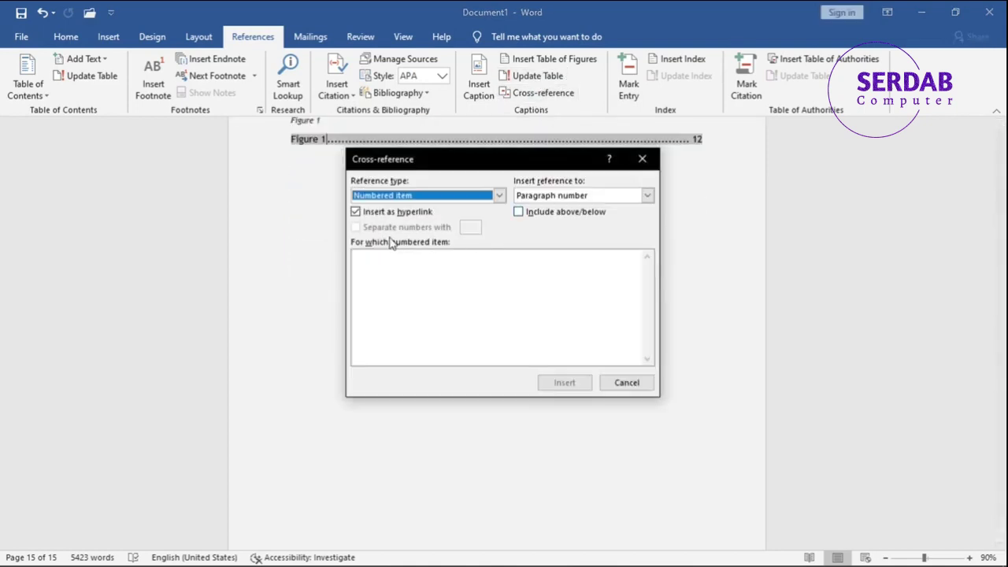
click(622, 379)
scroll(574, 301, up, 5)
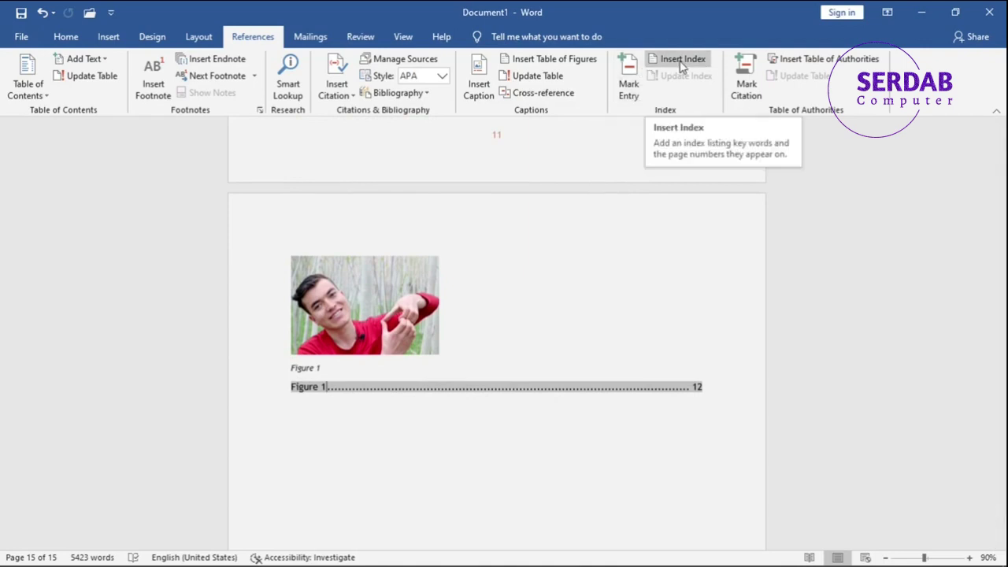
click(525, 349)
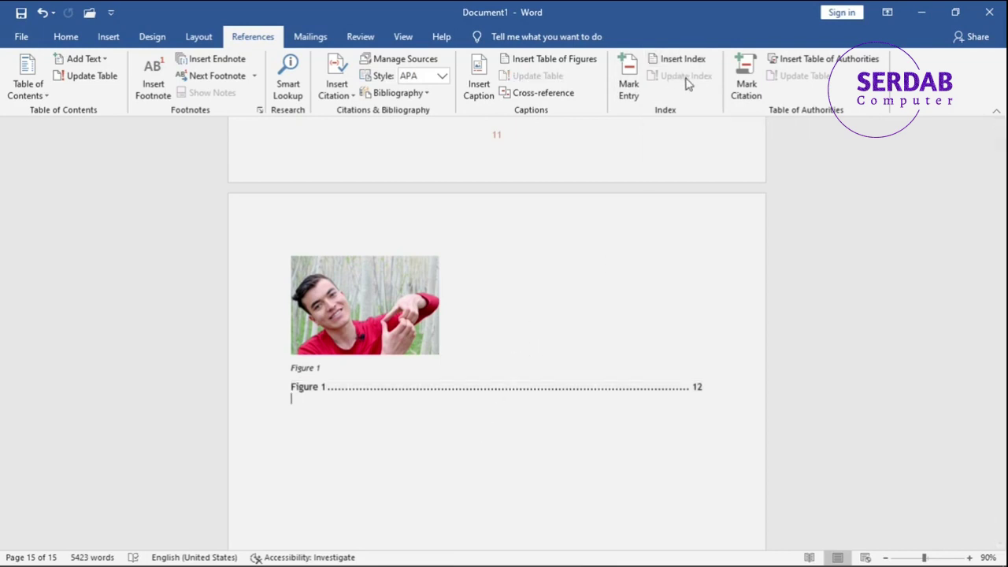
click(750, 95)
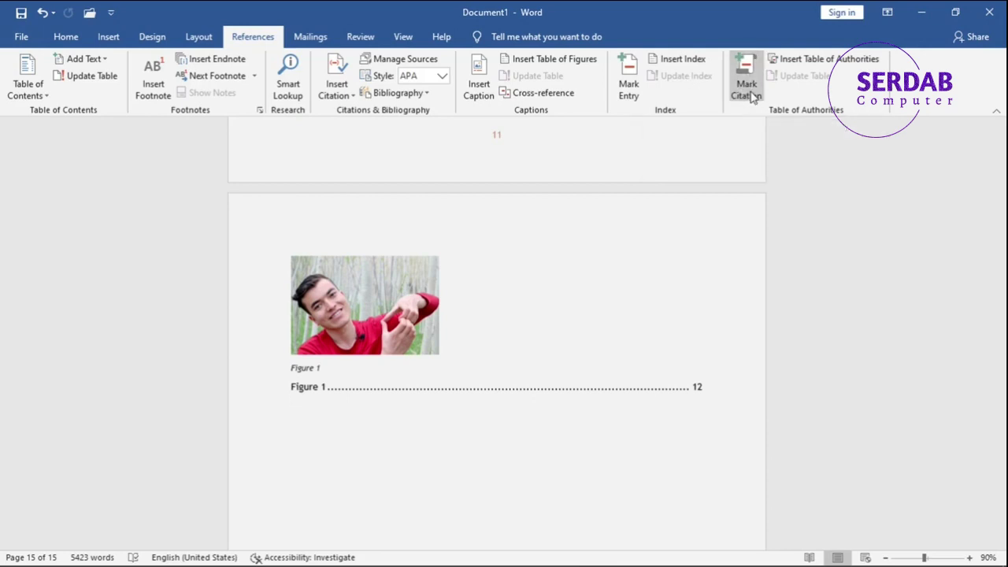